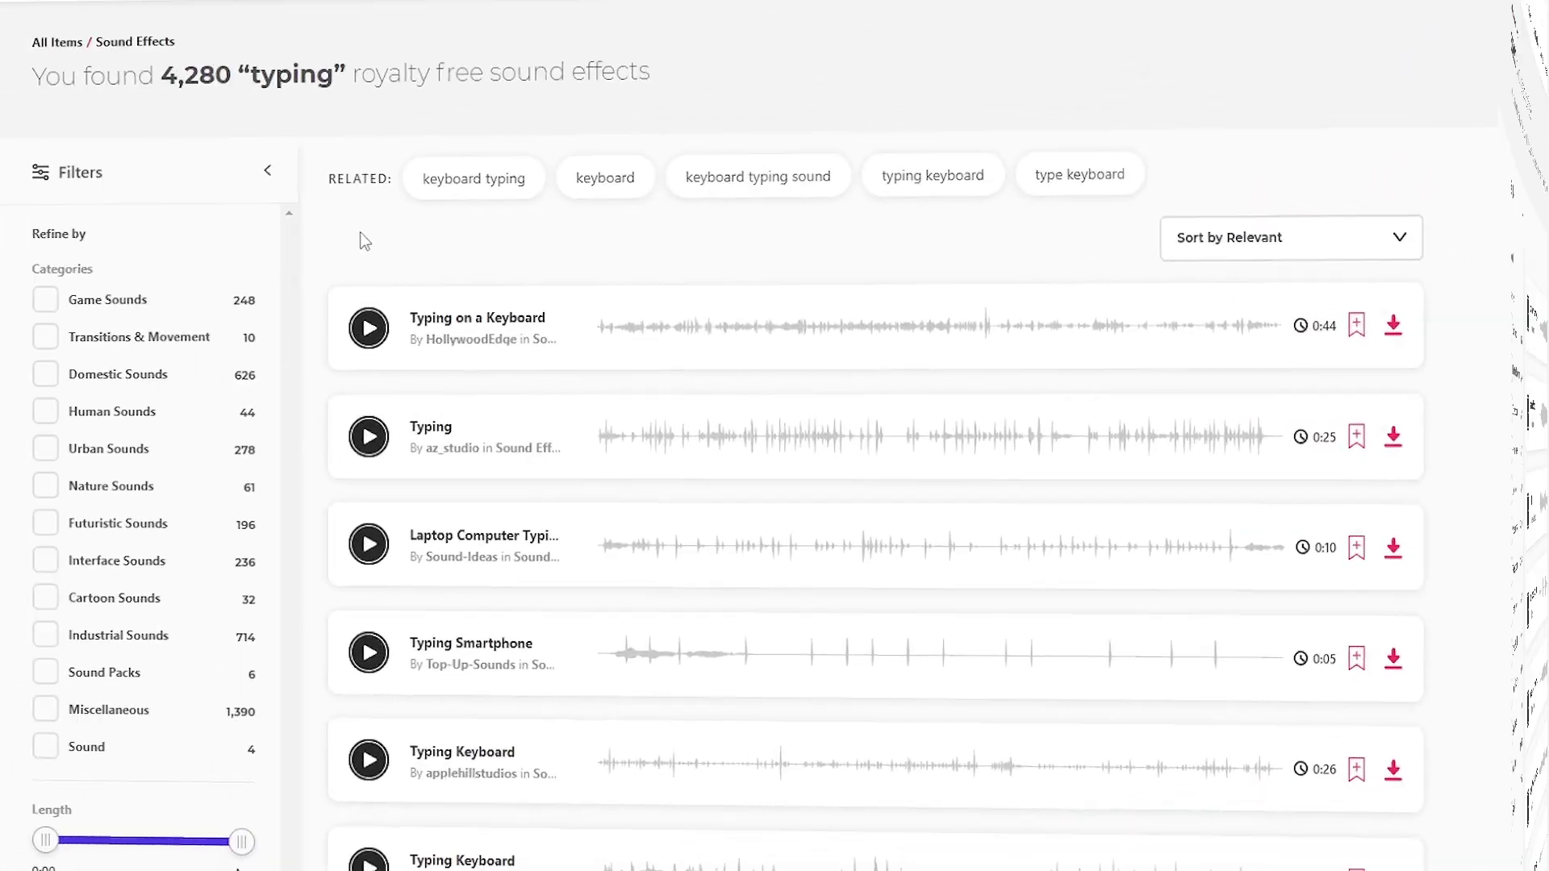
pyautogui.scroll(-8, 395, 242)
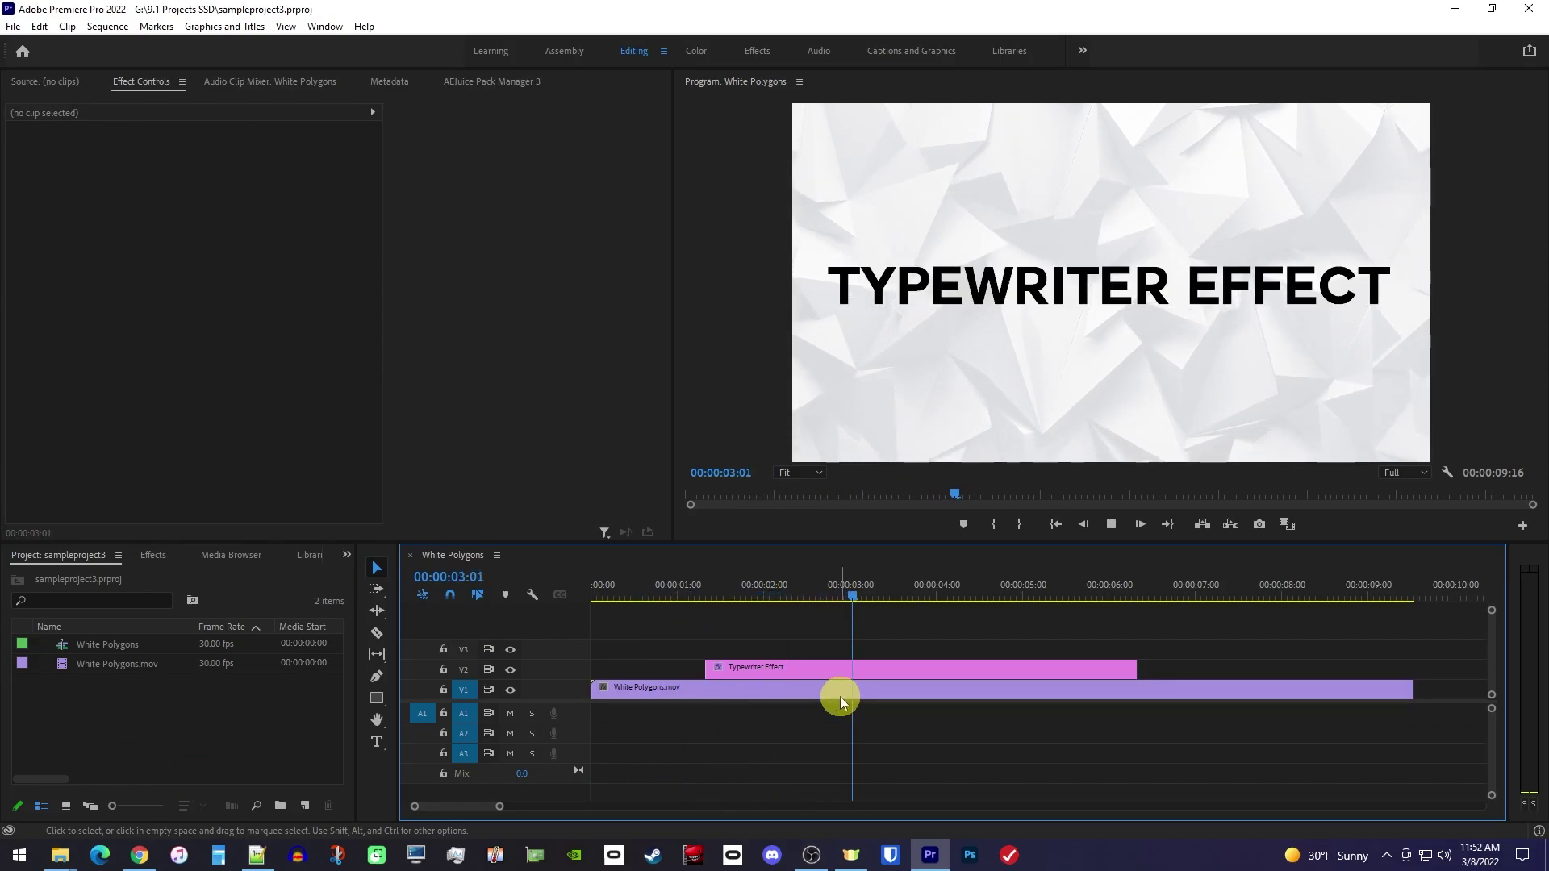
pyautogui.press('space')
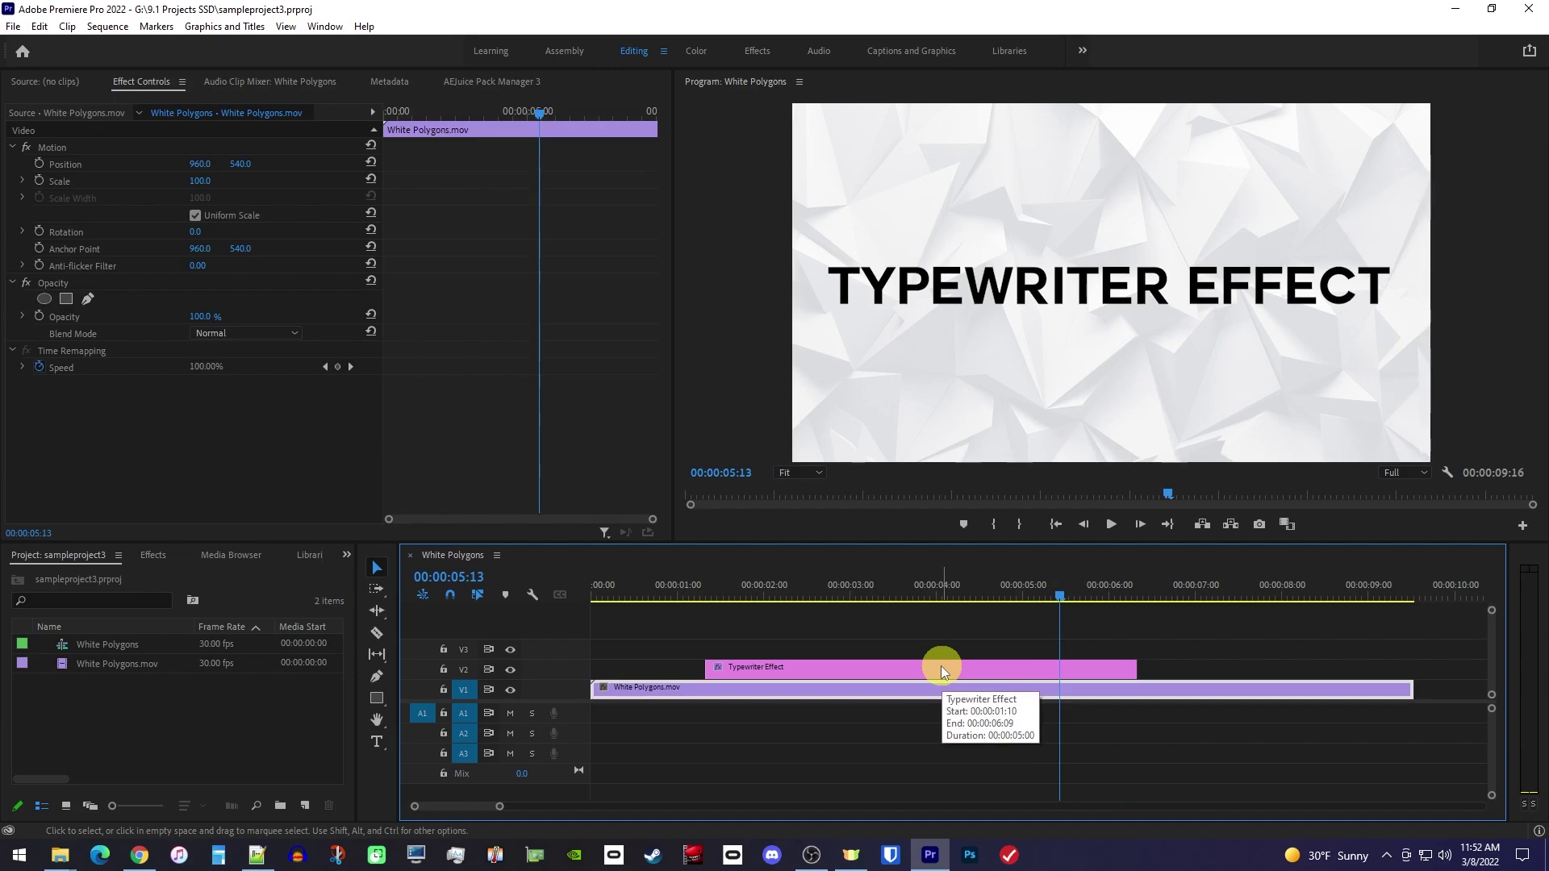
# Step: Create a Black Video item and place it on V3 directly above the Typewriter Effect title, aligned with its start
pyautogui.rightClick(269, 722)
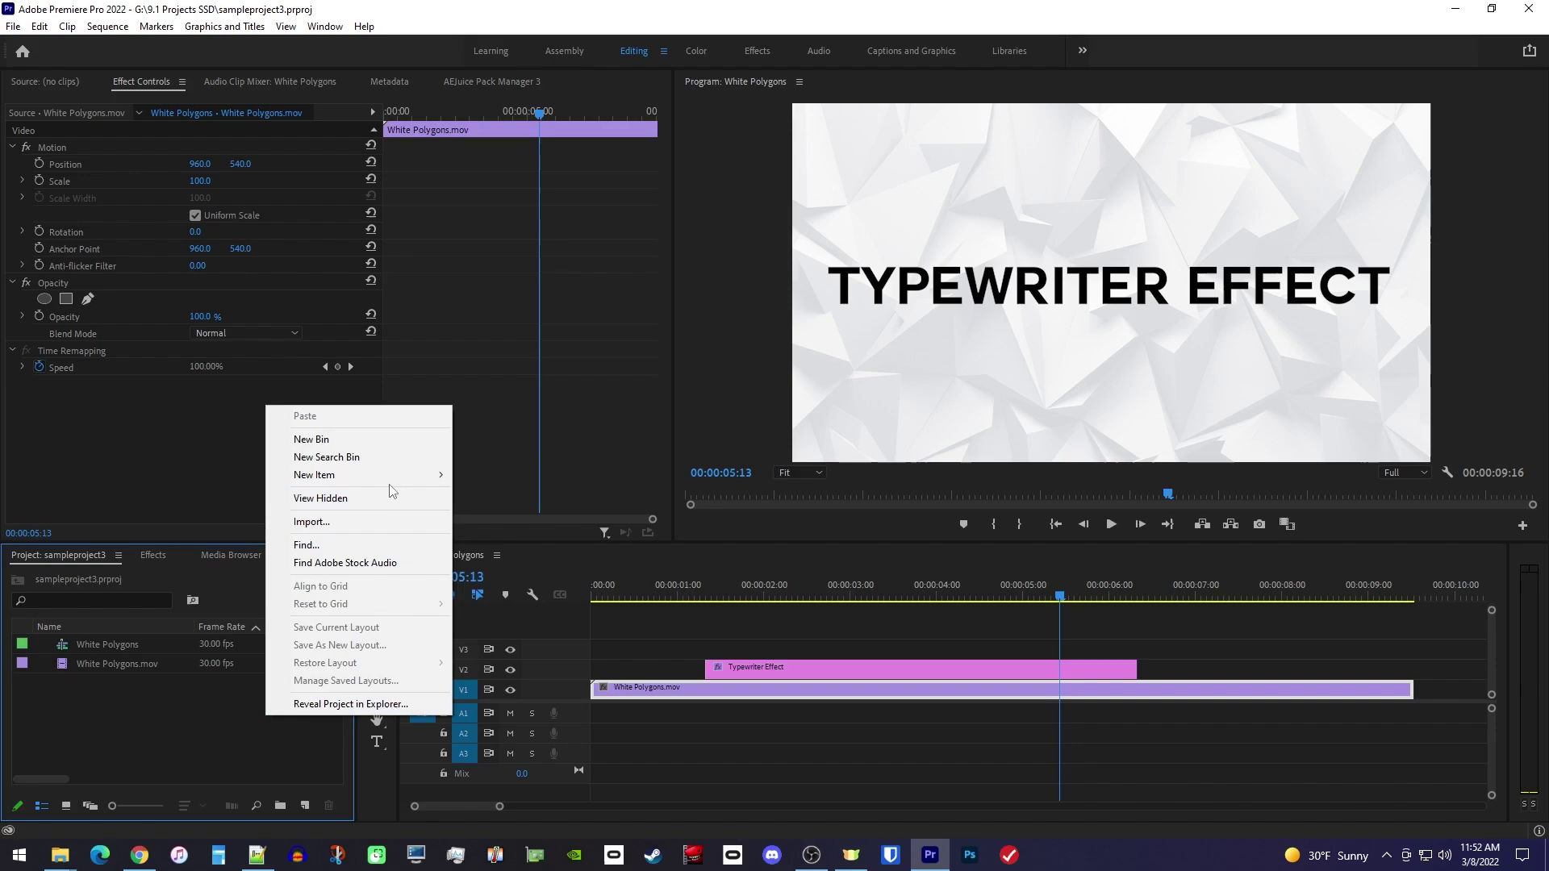
pyautogui.moveTo(392, 482)
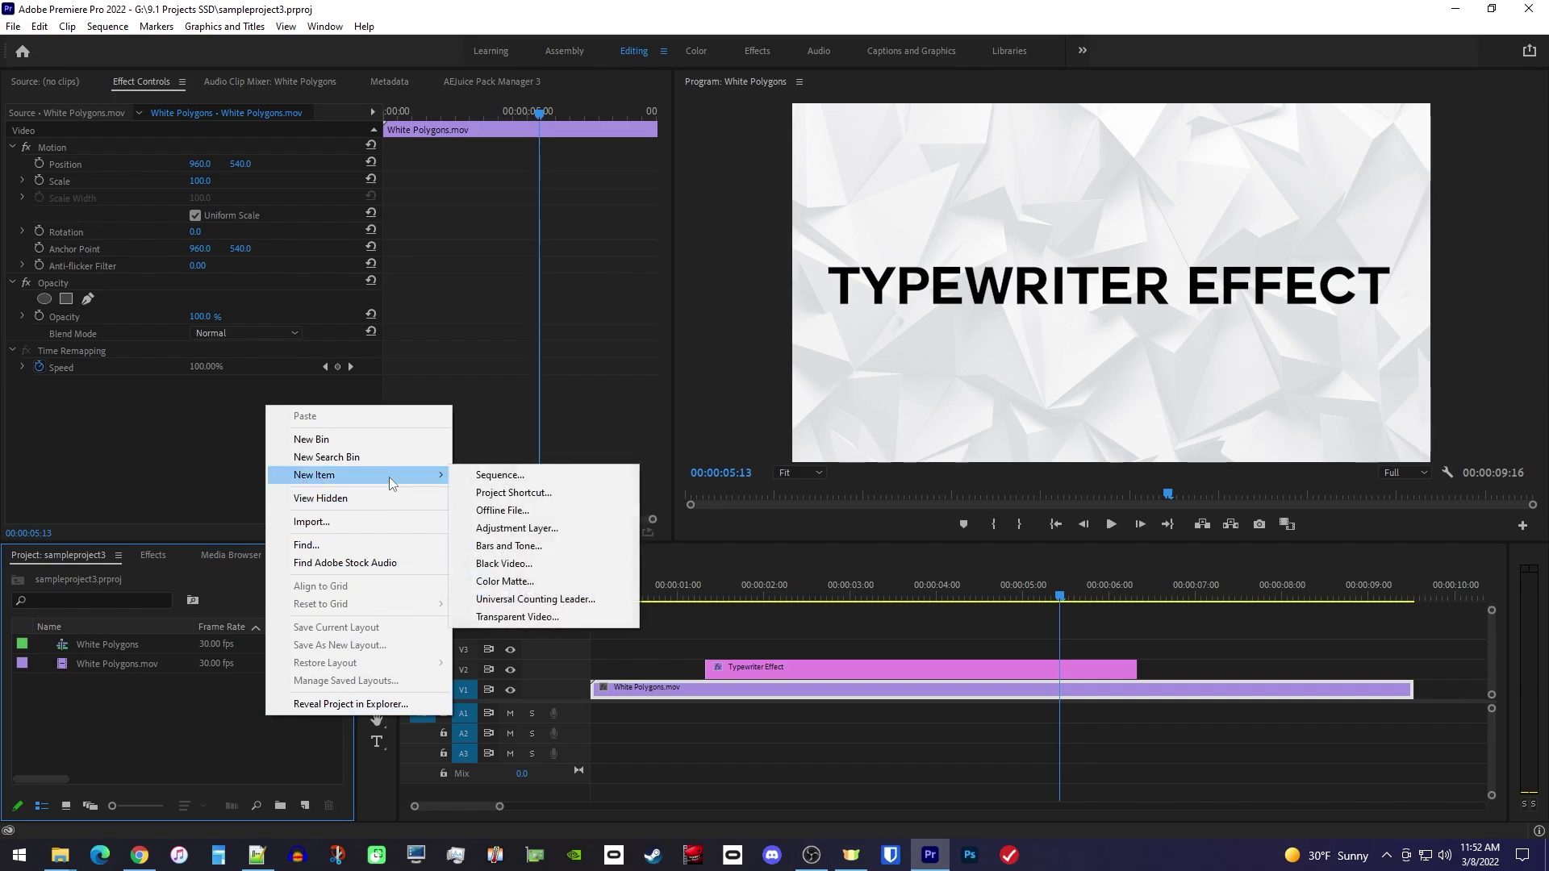
pyautogui.click(496, 563)
pyautogui.click(800, 483)
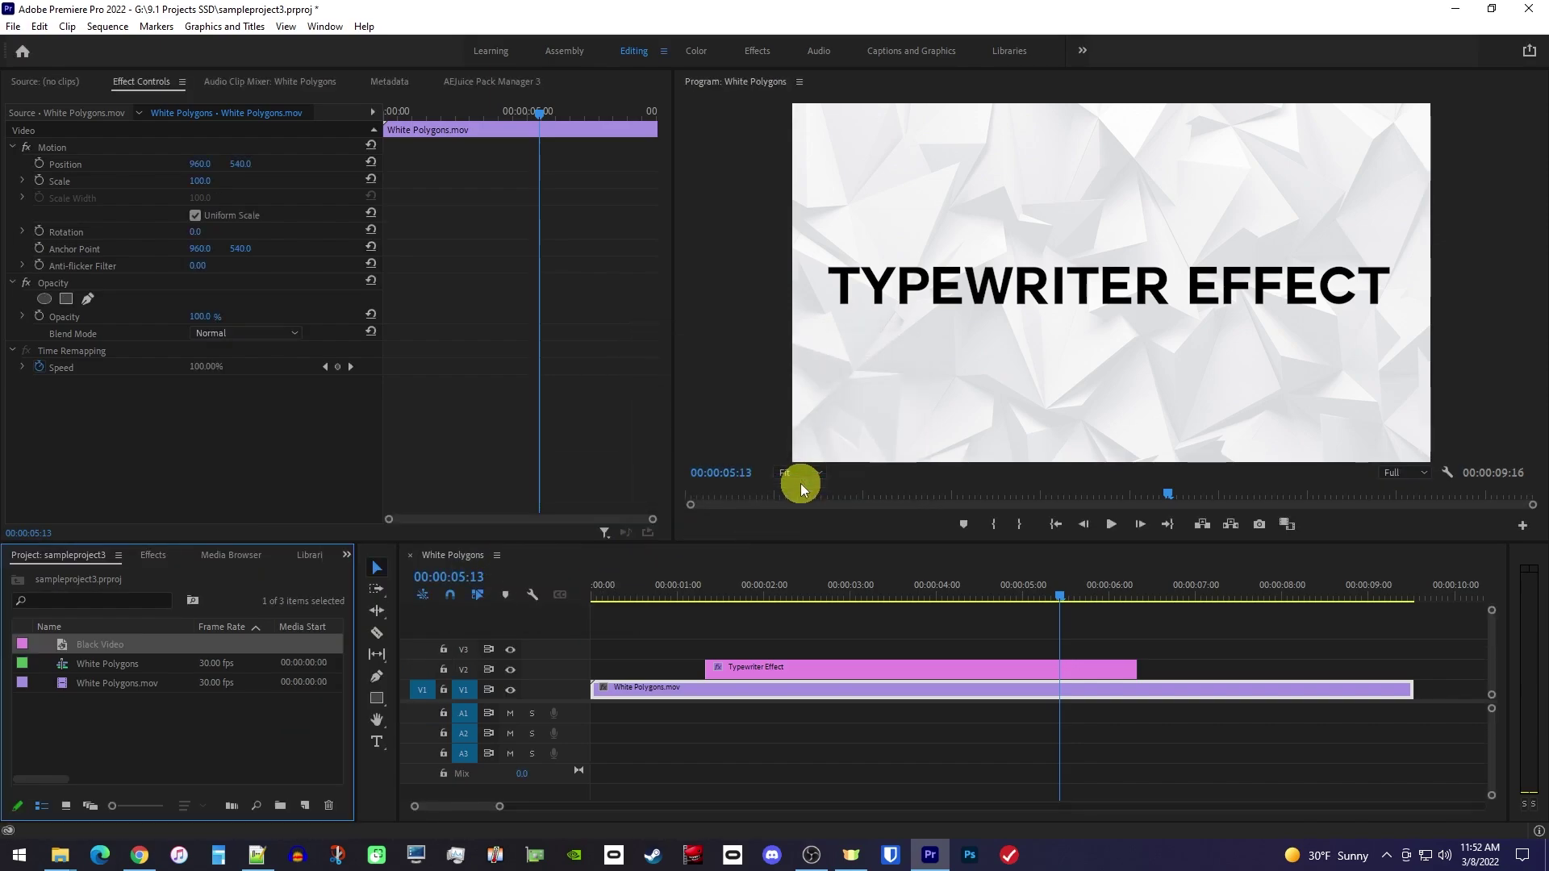
pyautogui.moveTo(132, 650); pyautogui.dragTo(701, 647)
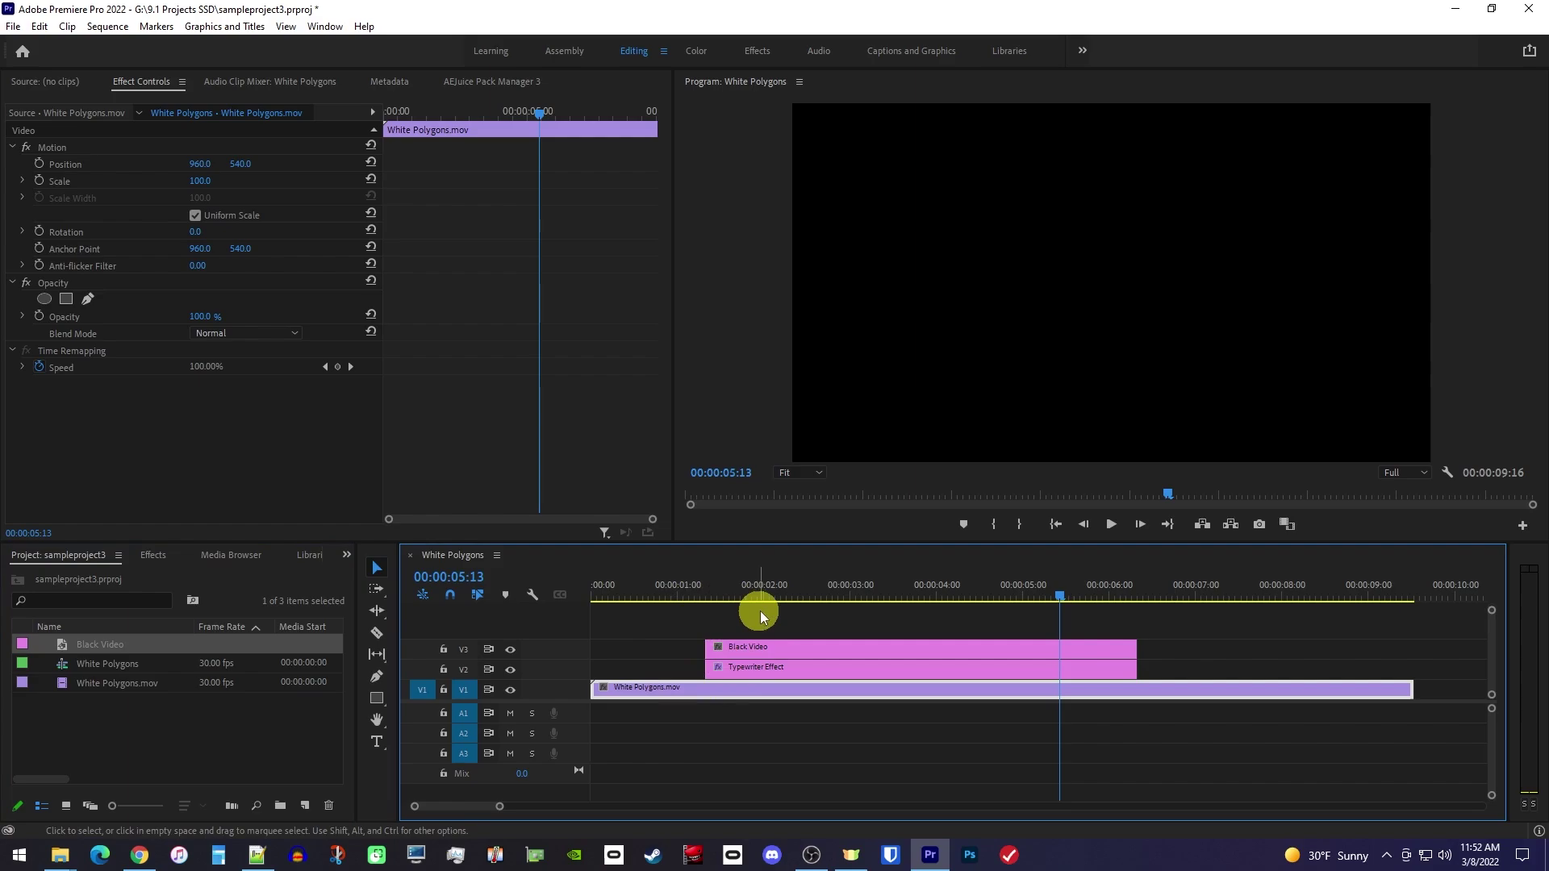
# Step: Turn off Uniform Scale for the Black Video clip and set its Scale Width to 1.5 and Scale Height to 15
pyautogui.click(809, 646)
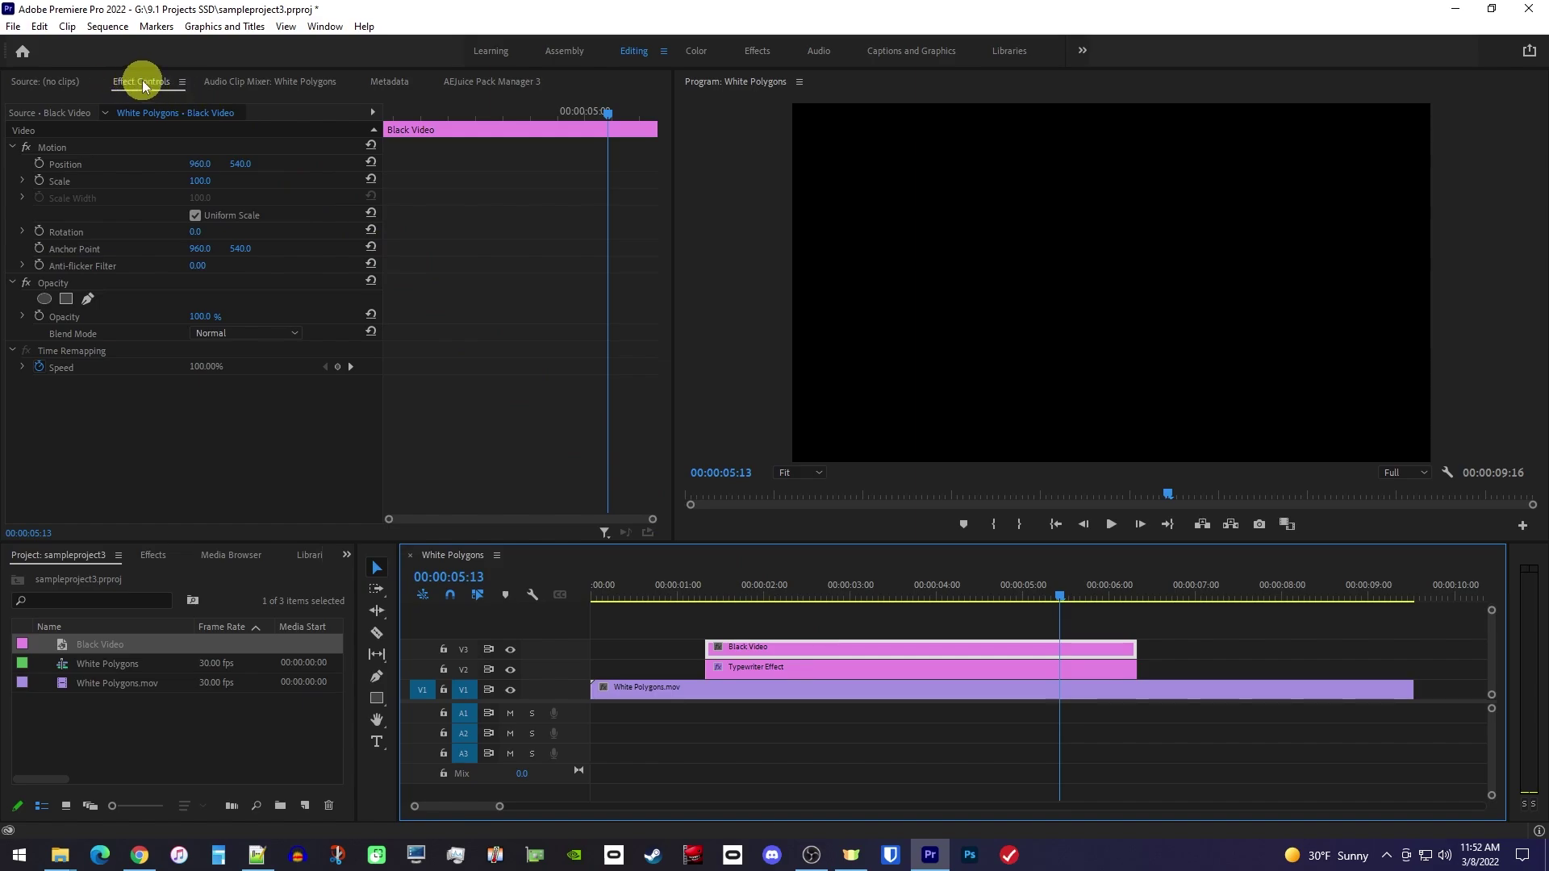
pyautogui.click(195, 217)
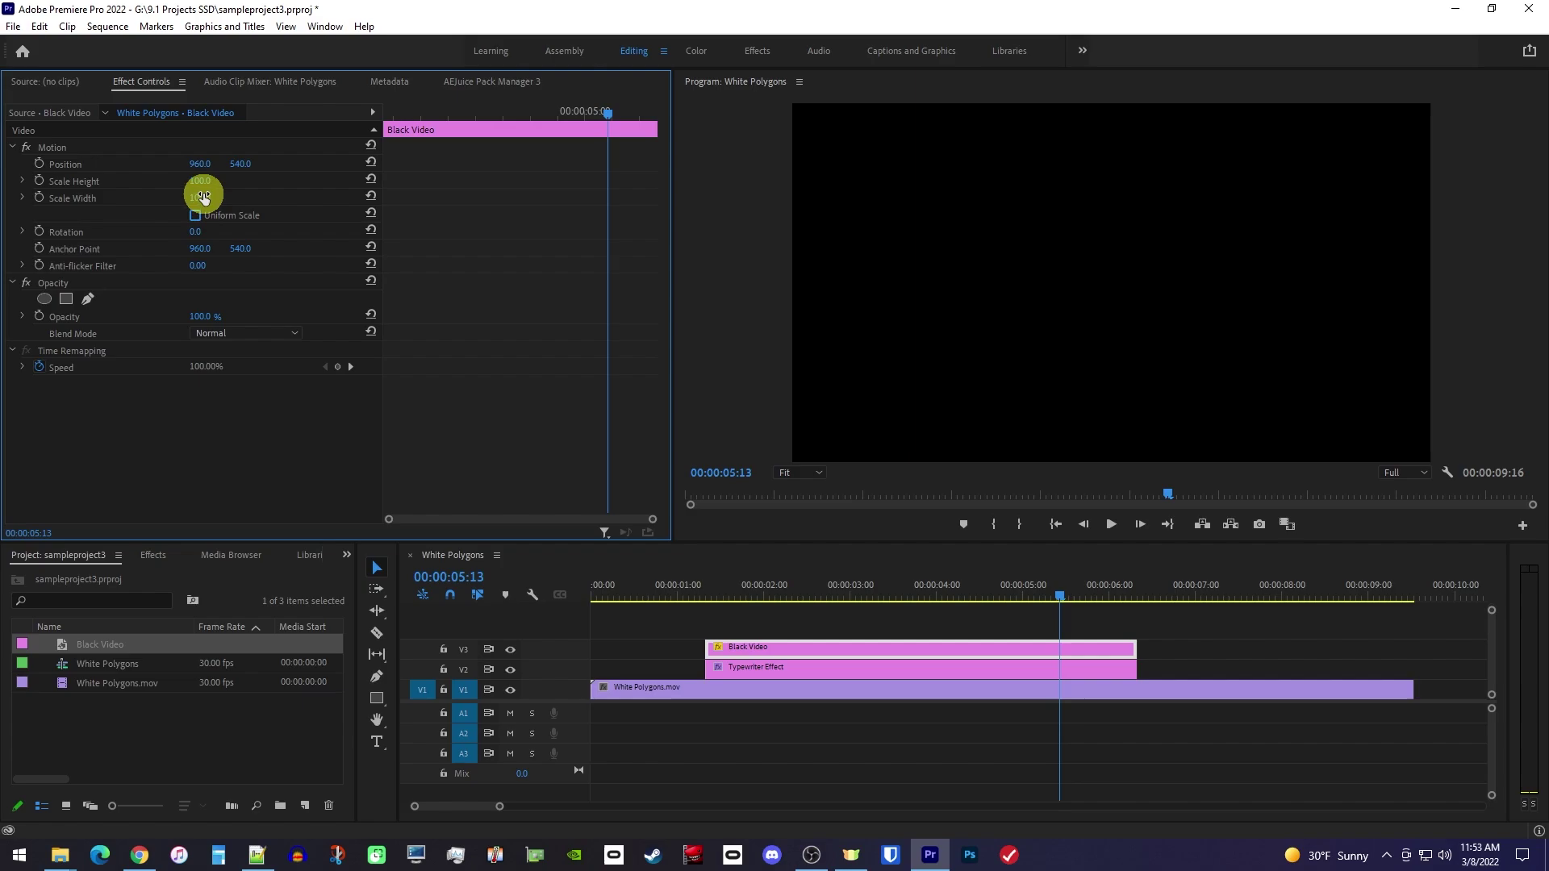
pyautogui.click(202, 197)
pyautogui.write('1.5')
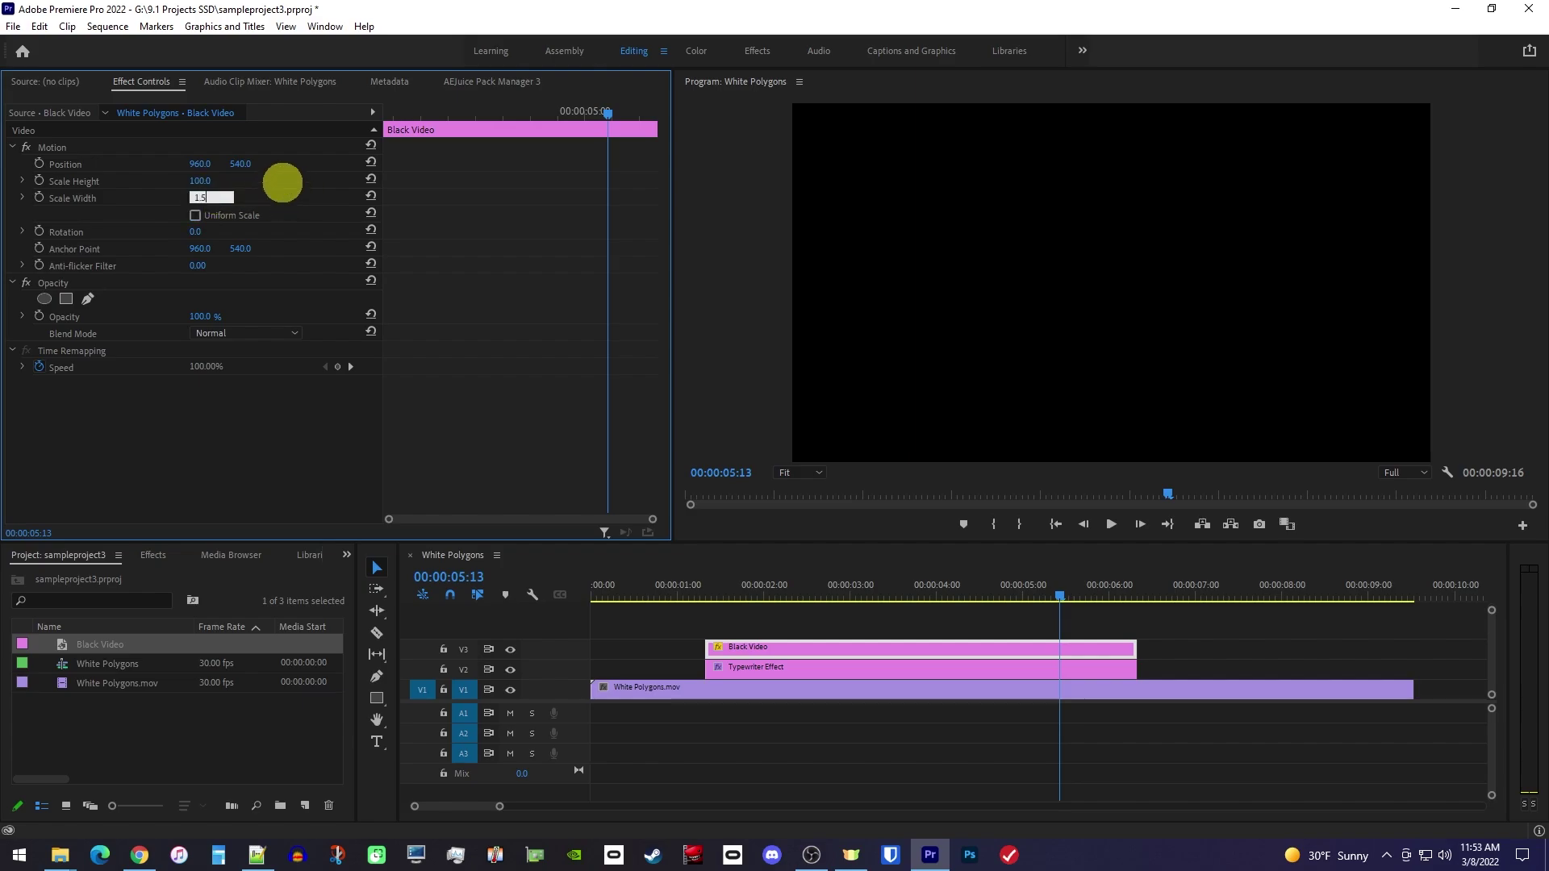
pyautogui.press('Return')
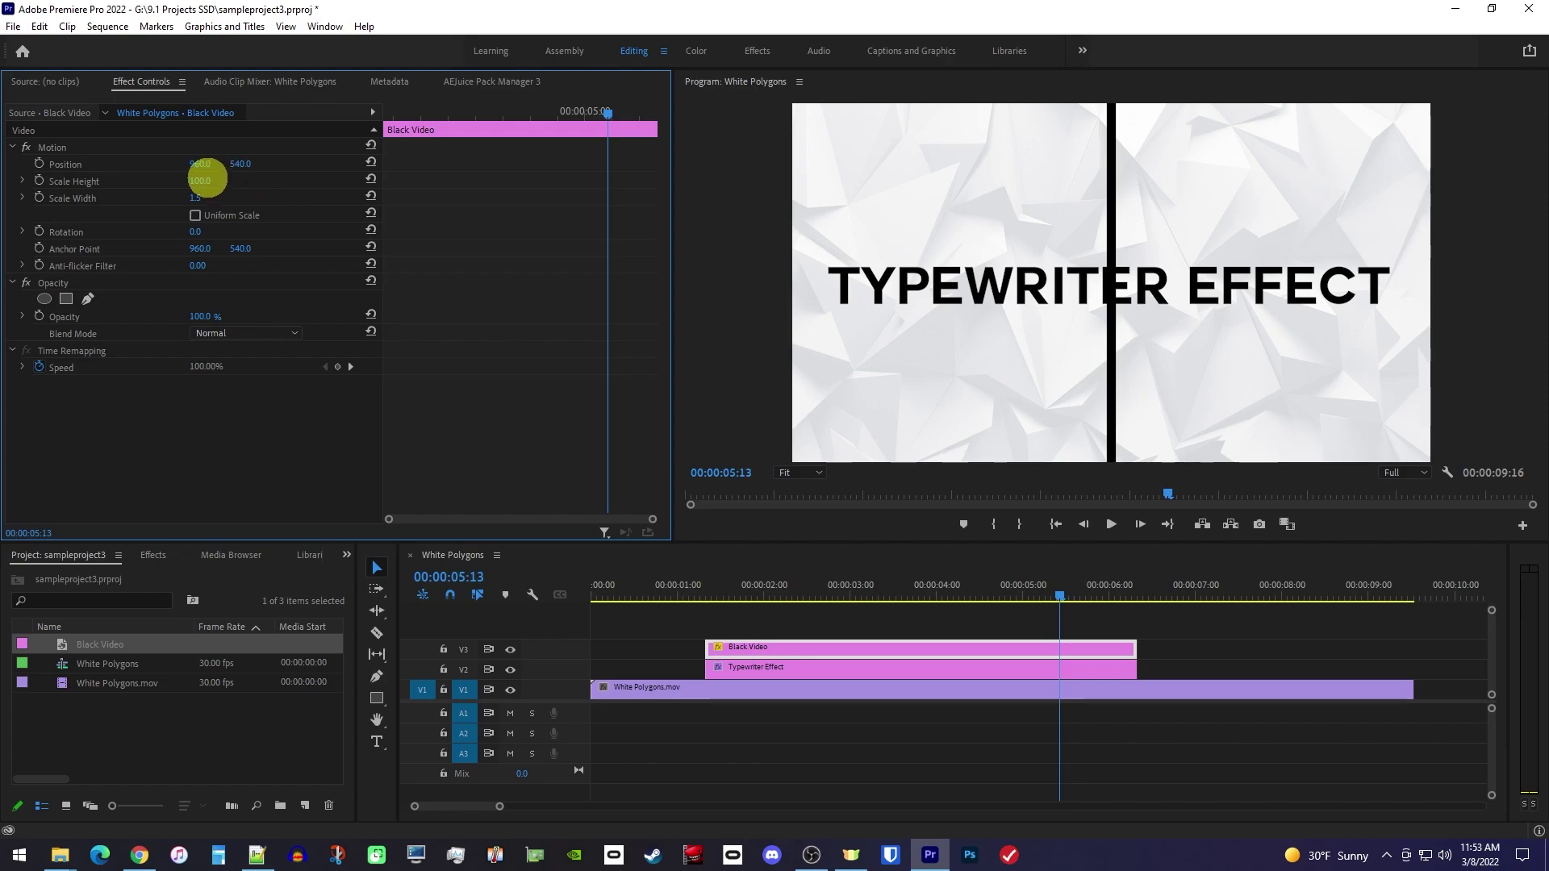
pyautogui.moveTo(197, 178); pyautogui.dragTo(90, 190)
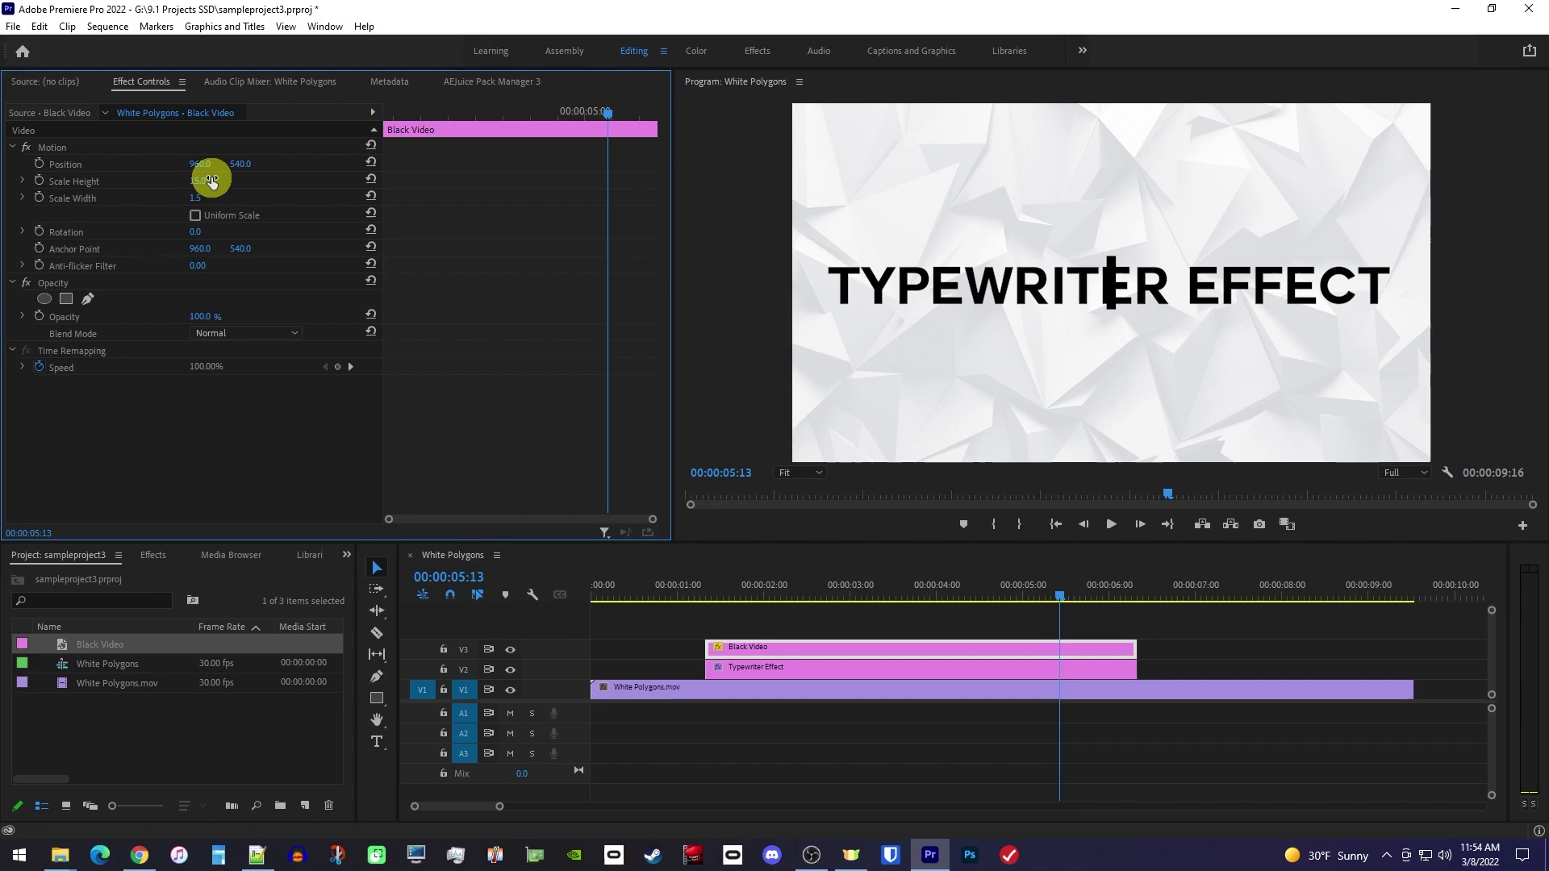
# Step: Place the black cursor bar just before the title's first letter at Position 73, 547
pyautogui.moveTo(199, 164); pyautogui.dragTo(0, 166)
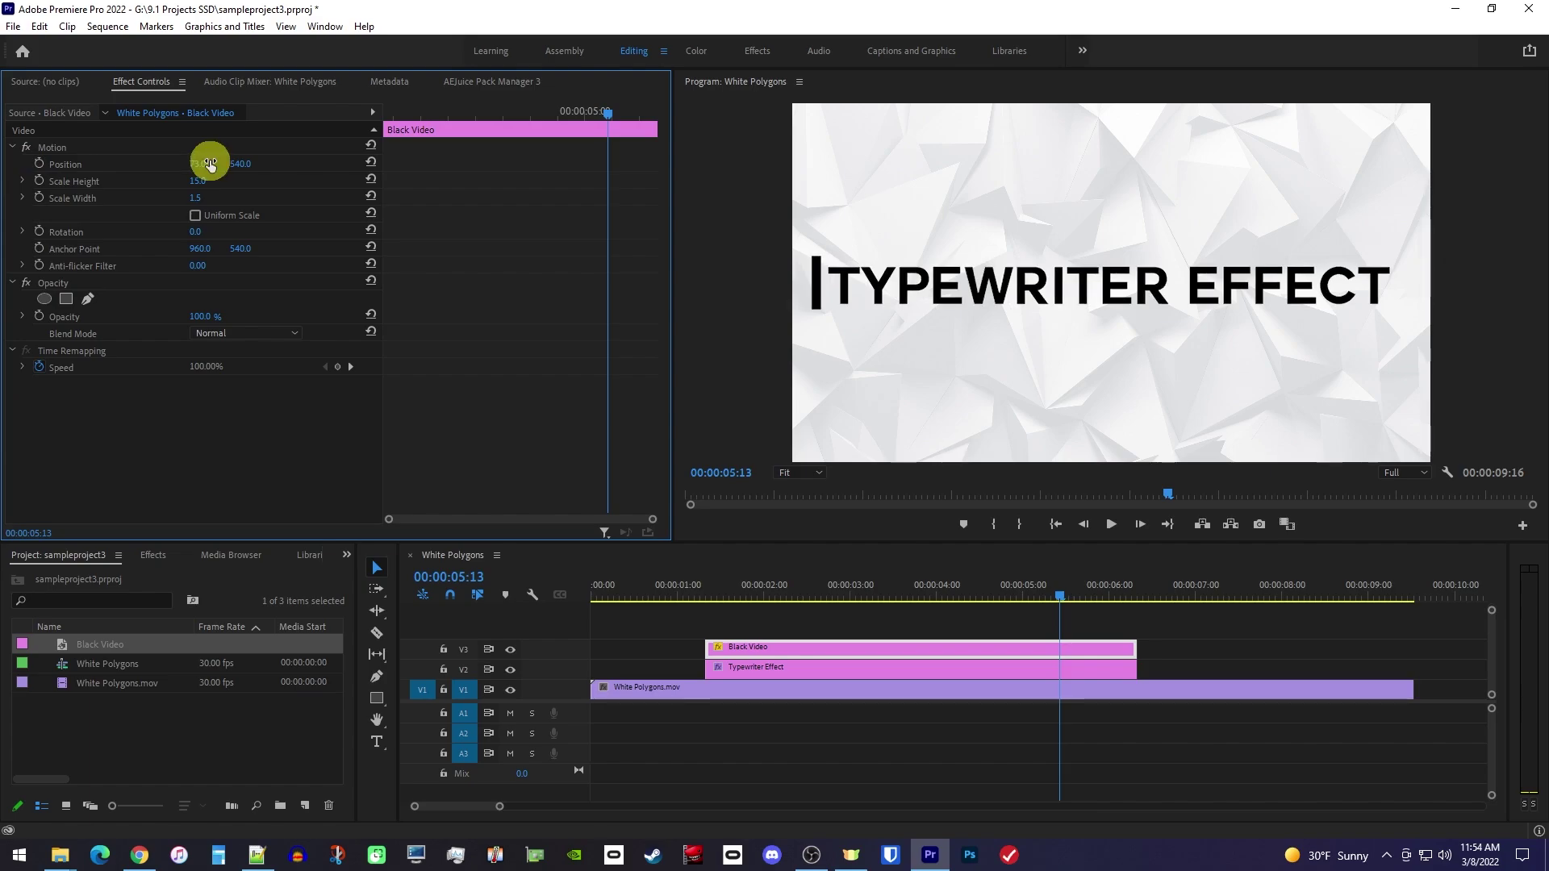
pyautogui.moveTo(242, 163)
pyautogui.mouseDown()
pyautogui.moveTo(423, 181)
pyautogui.moveTo(309, 189)
pyautogui.moveTo(272, 159)
pyautogui.mouseUp()
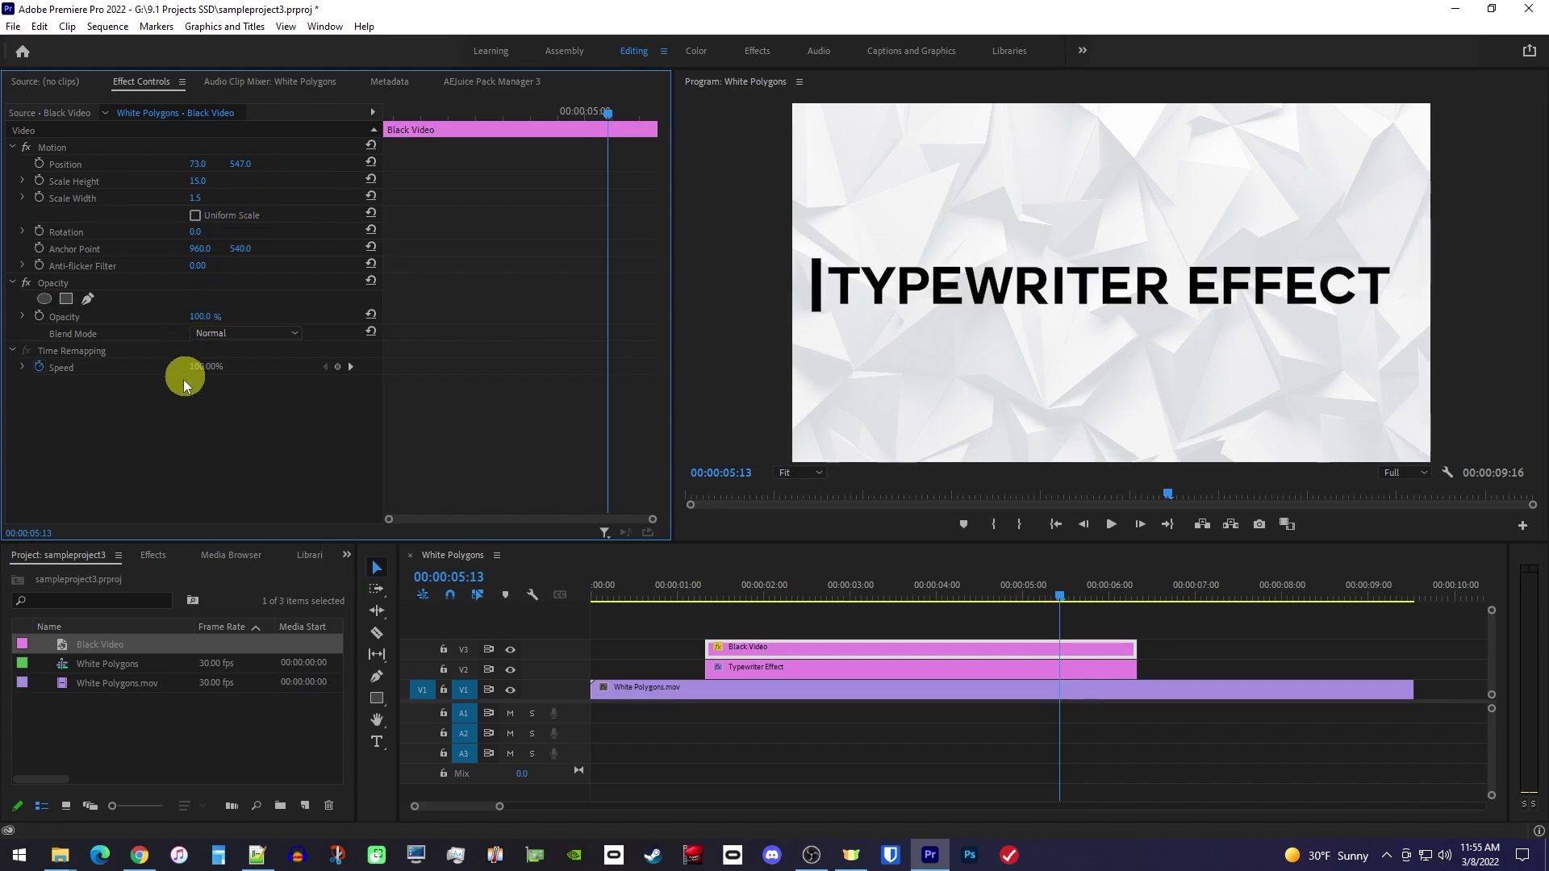
# Step: Find the Linear Wipe video effect and apply it to the Typewriter Effect title clip
pyautogui.click(153, 557)
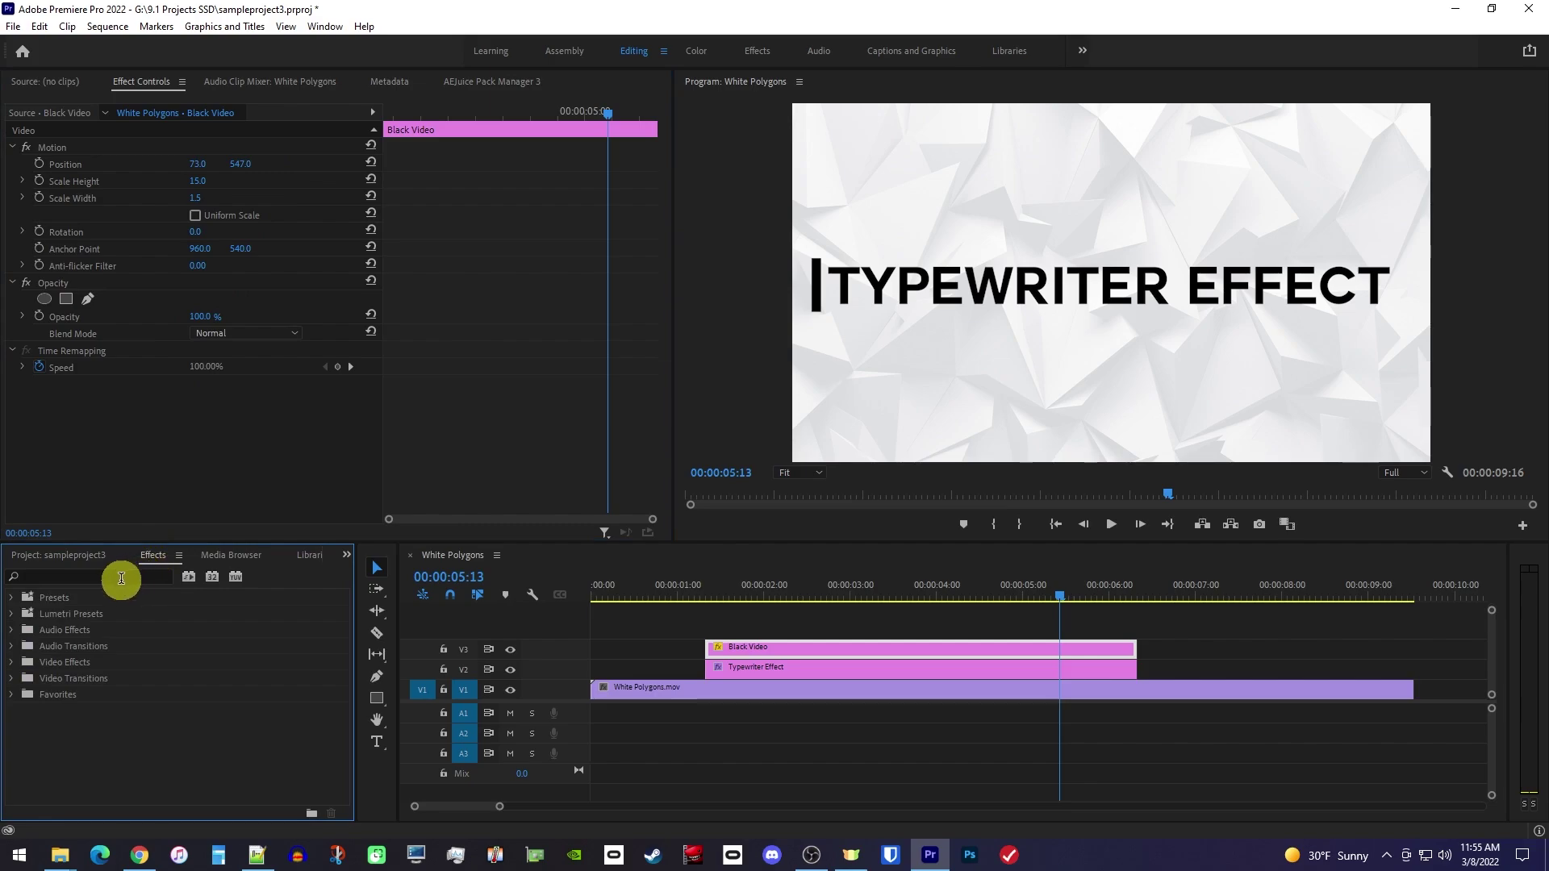
pyautogui.click(129, 577)
pyautogui.write('linear wipe')
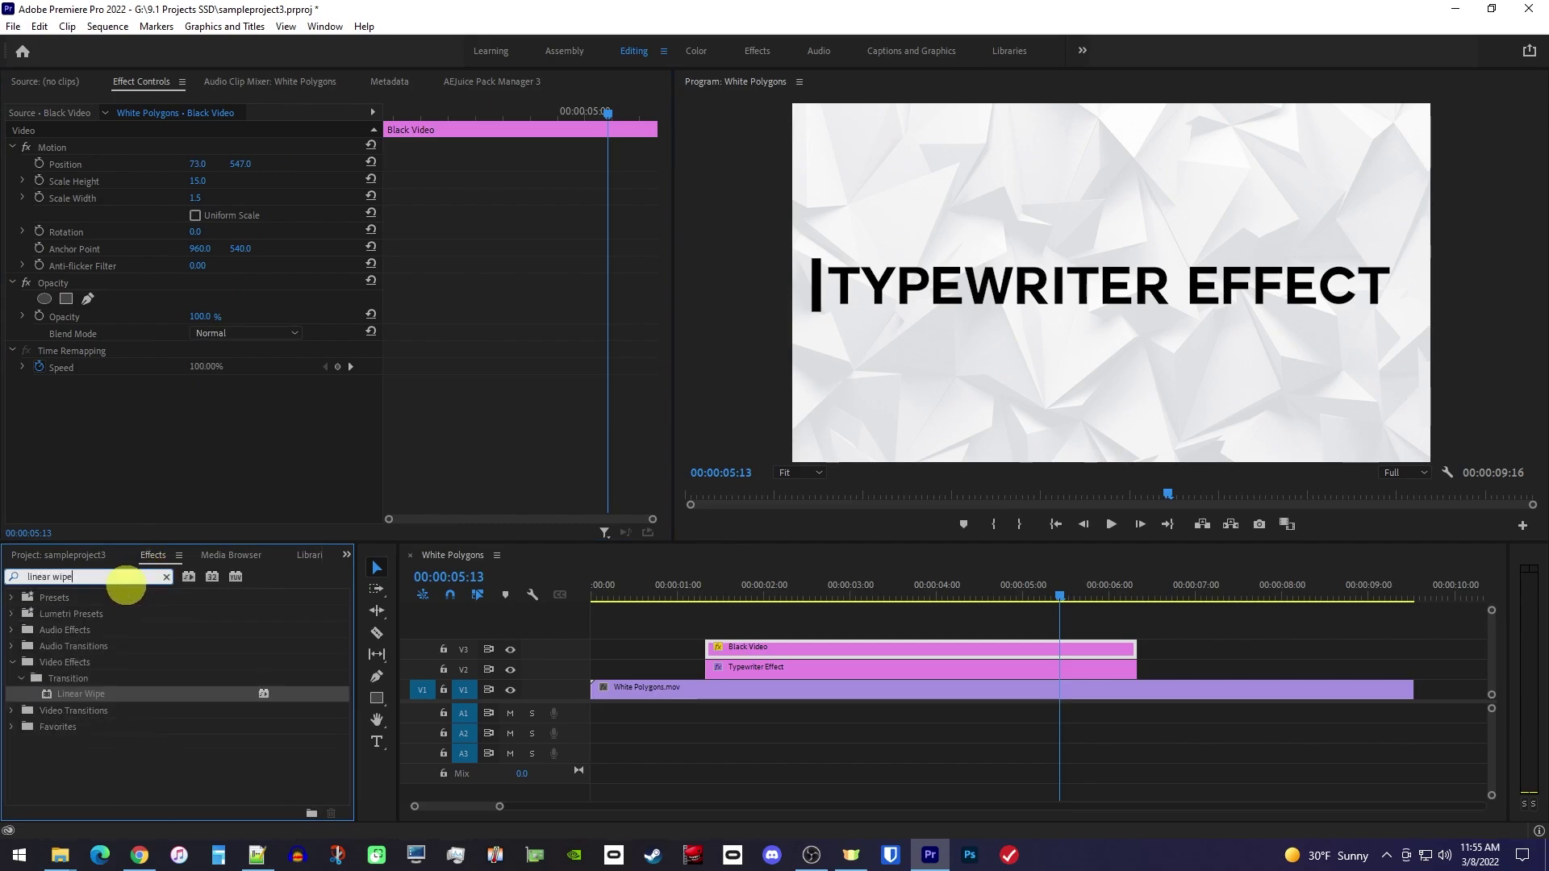
pyautogui.moveTo(81, 692); pyautogui.dragTo(776, 673)
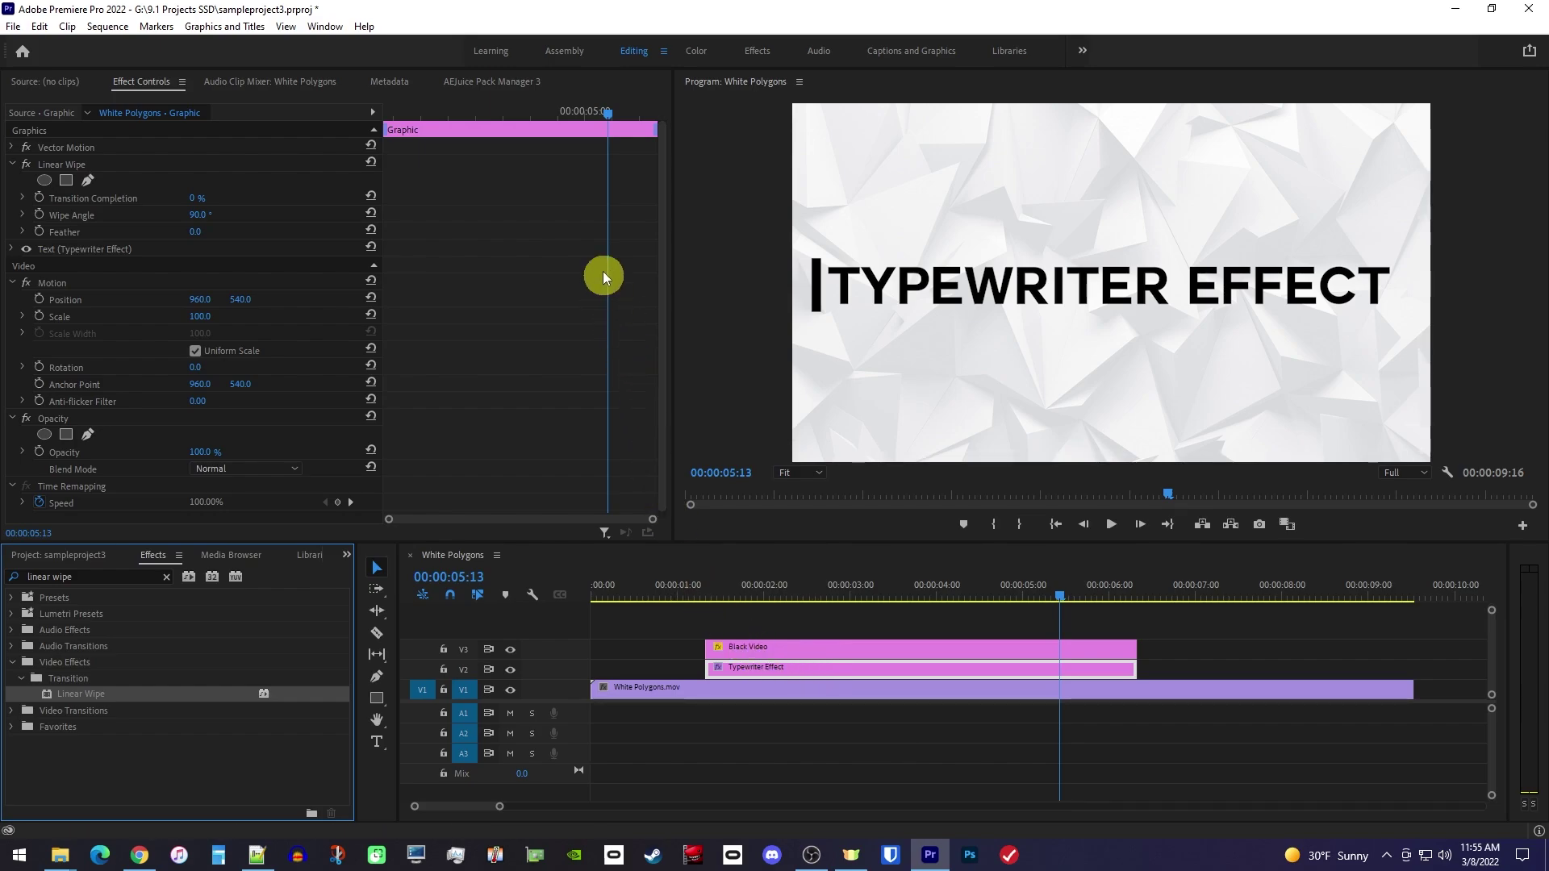
# Step: Keyframe the Linear Wipe's Transition Completion at 100% on the title clip's first frame
pyautogui.moveTo(605, 115); pyautogui.dragTo(375, 117)
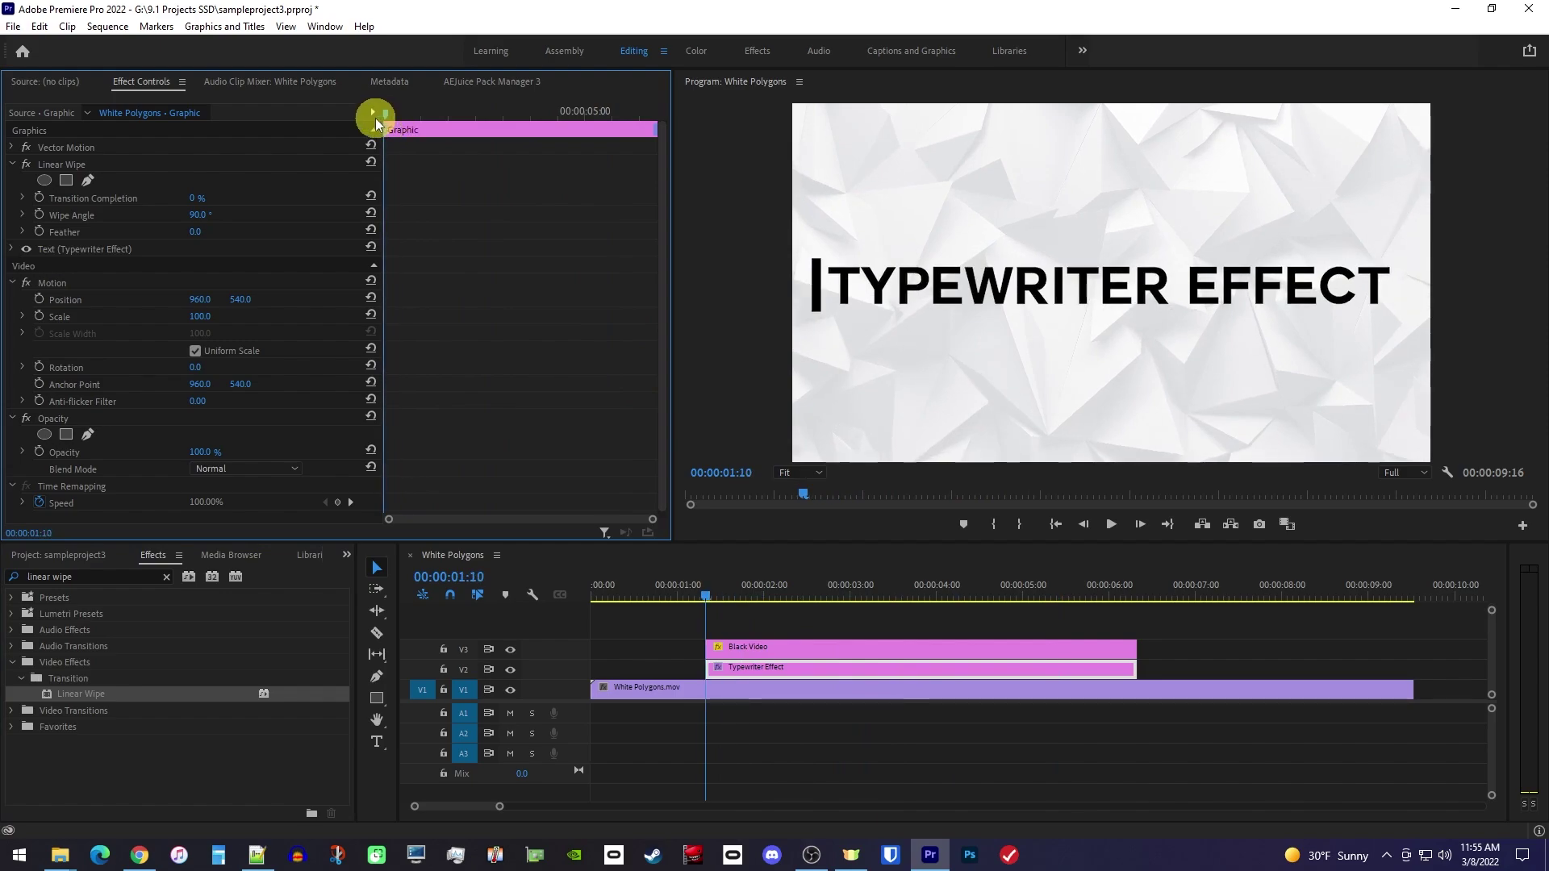
pyautogui.click(38, 201)
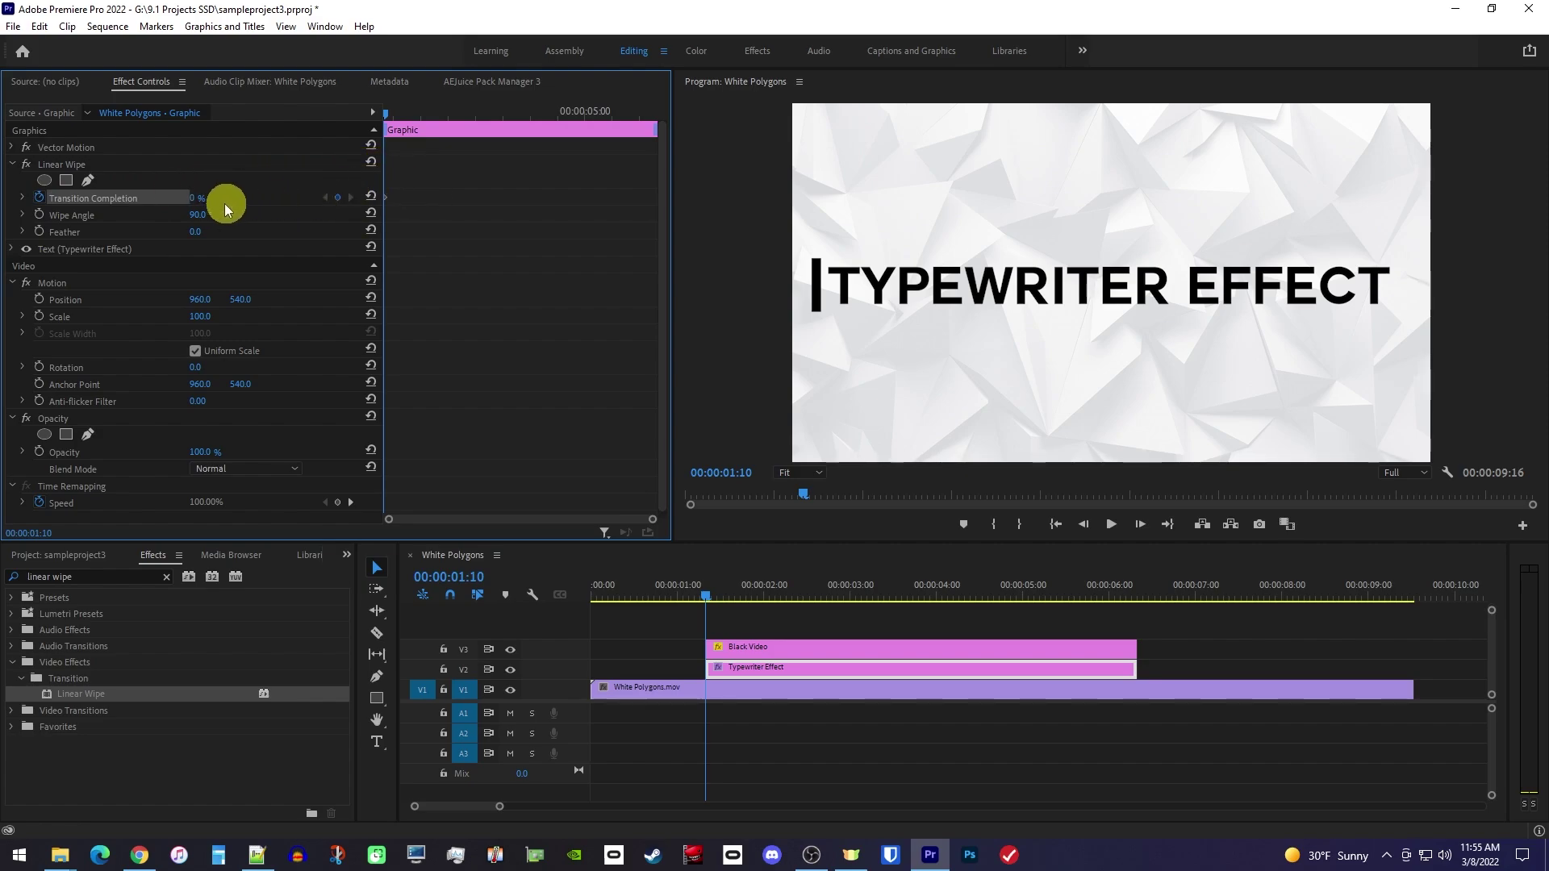
pyautogui.click(199, 198)
pyautogui.write('100')
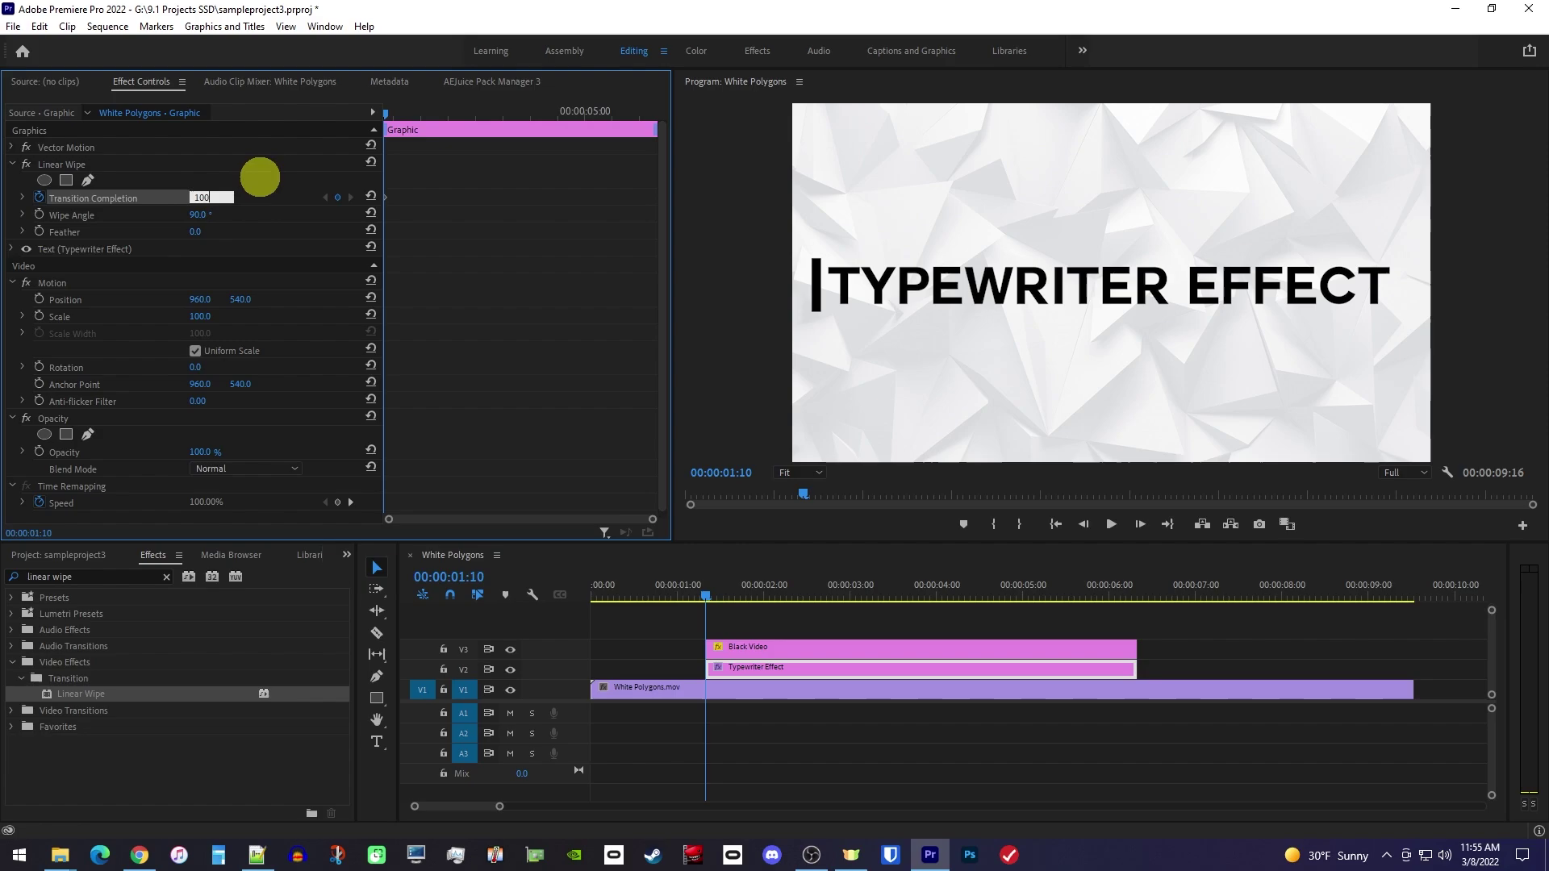
pyautogui.press('Return')
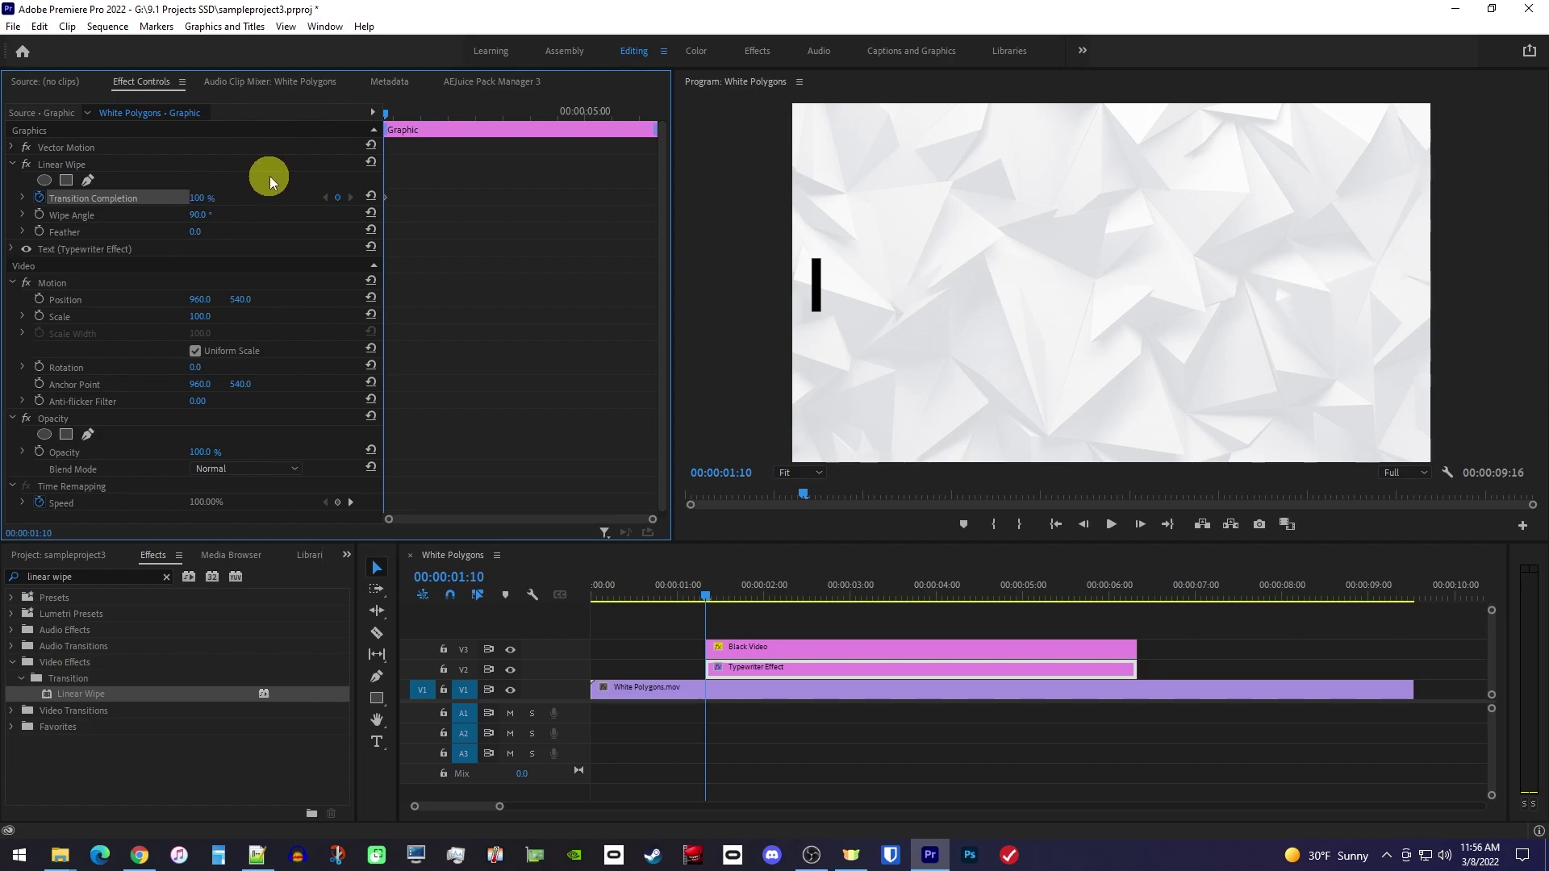
# Step: Add a second Transition Completion keyframe of 0% at 00:00:03:23
pyautogui.moveTo(419, 110); pyautogui.dragTo(520, 116)
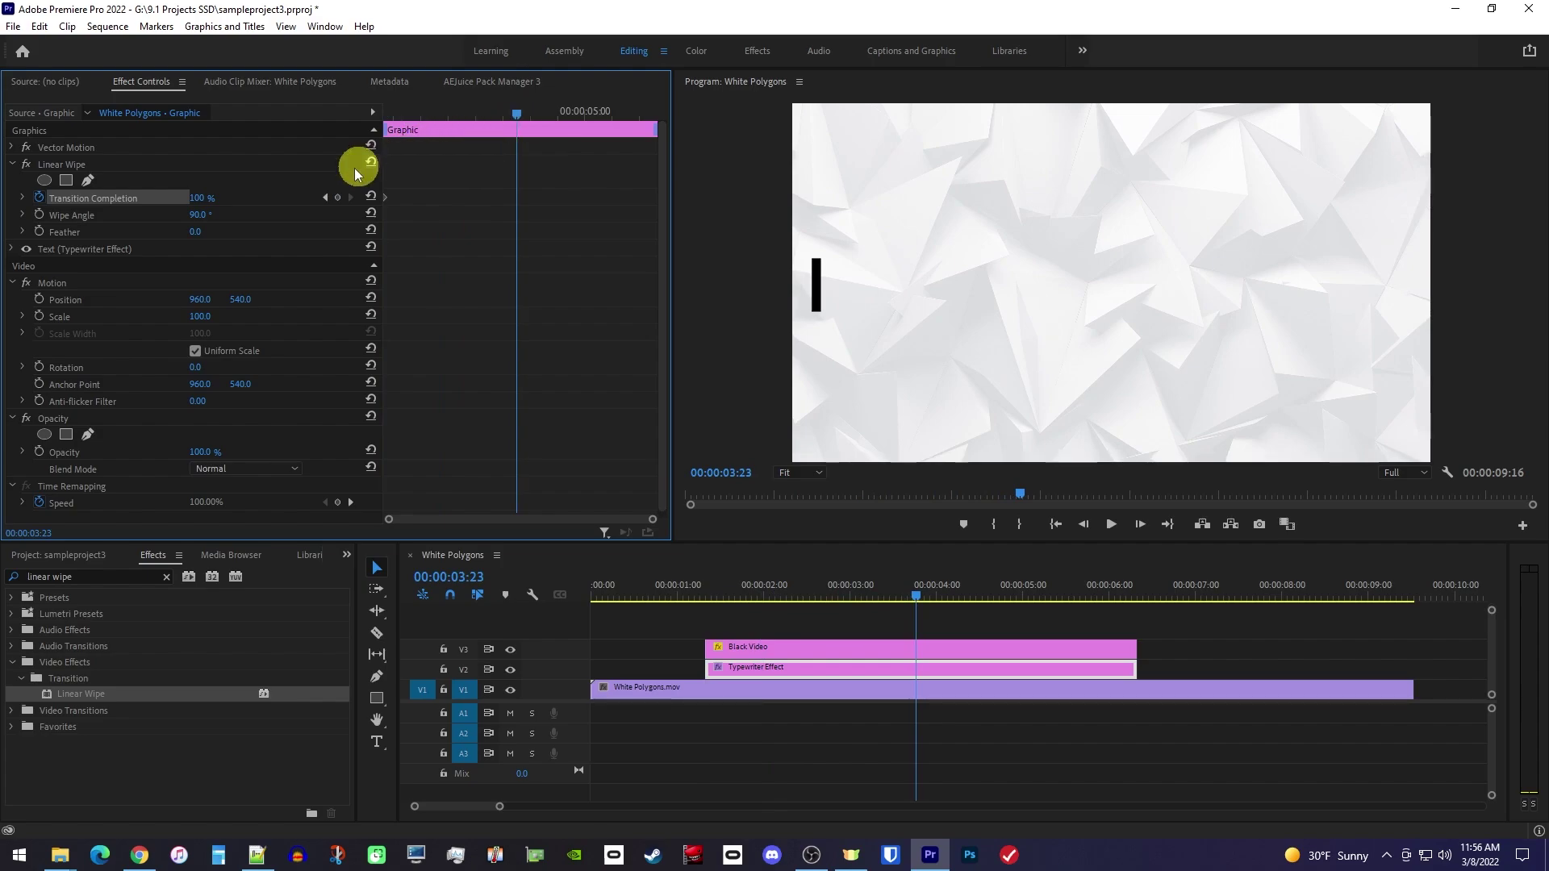
pyautogui.click(205, 200)
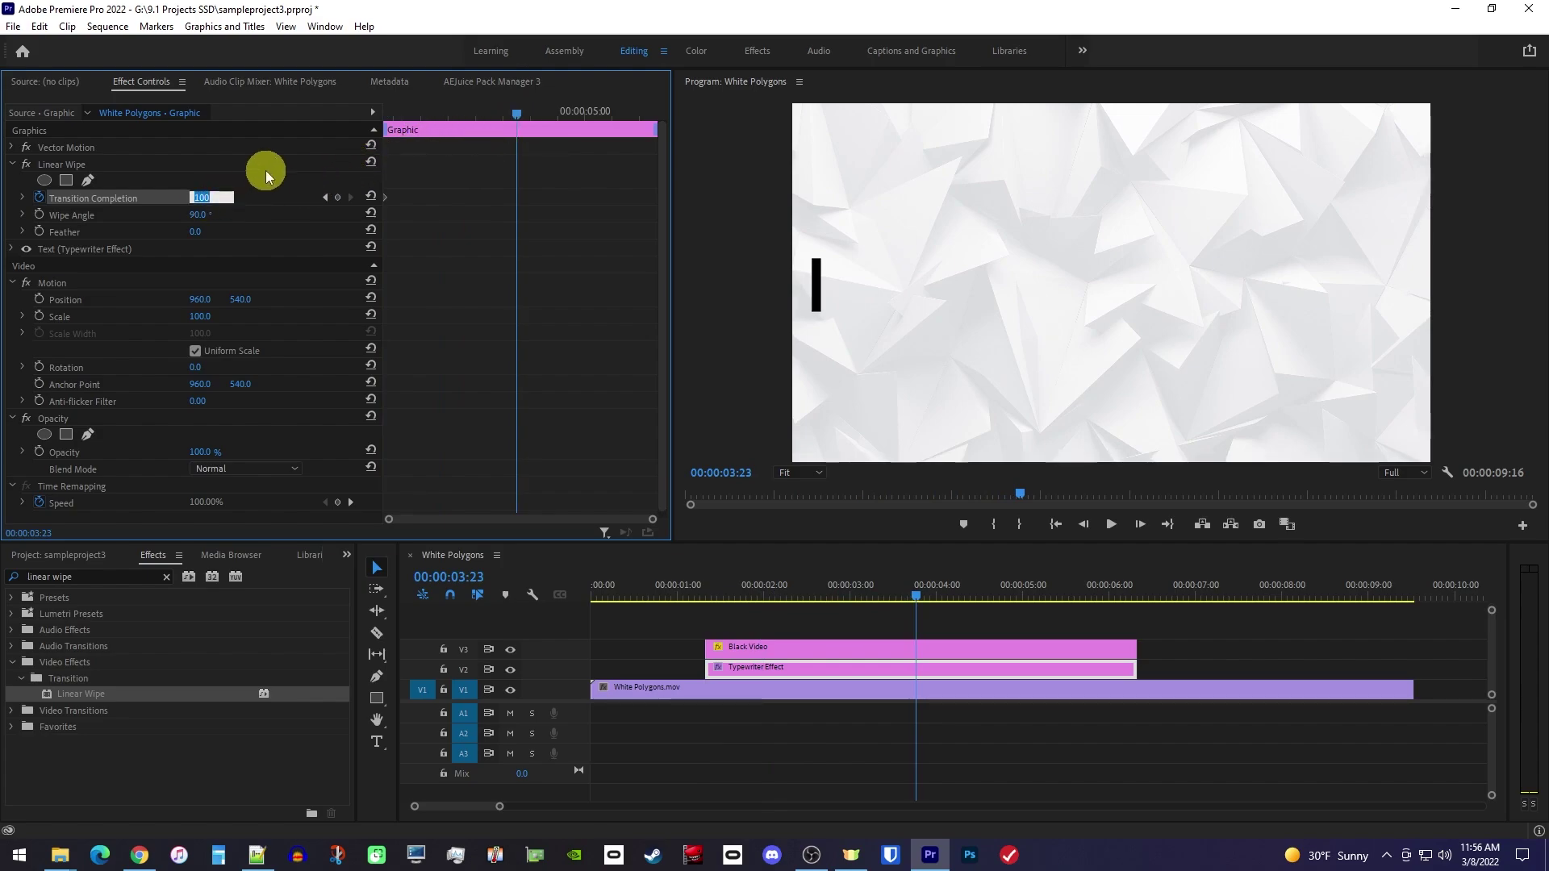
pyautogui.press('Return')
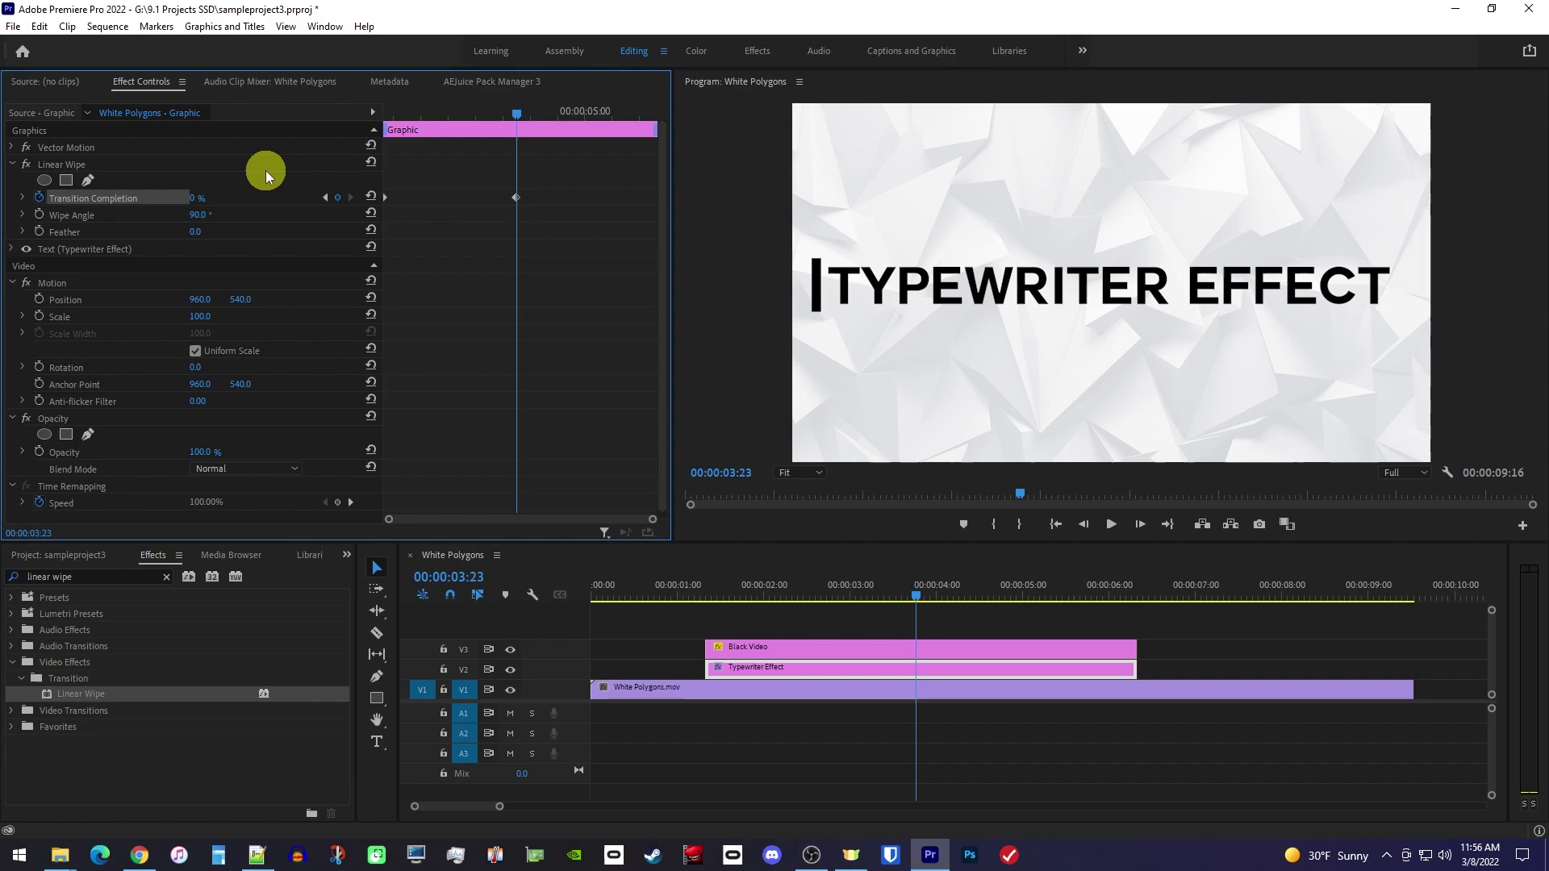
# Step: Play the title clip from its start to check the direction of the wipe
pyautogui.press('Up')
pyautogui.press('space')
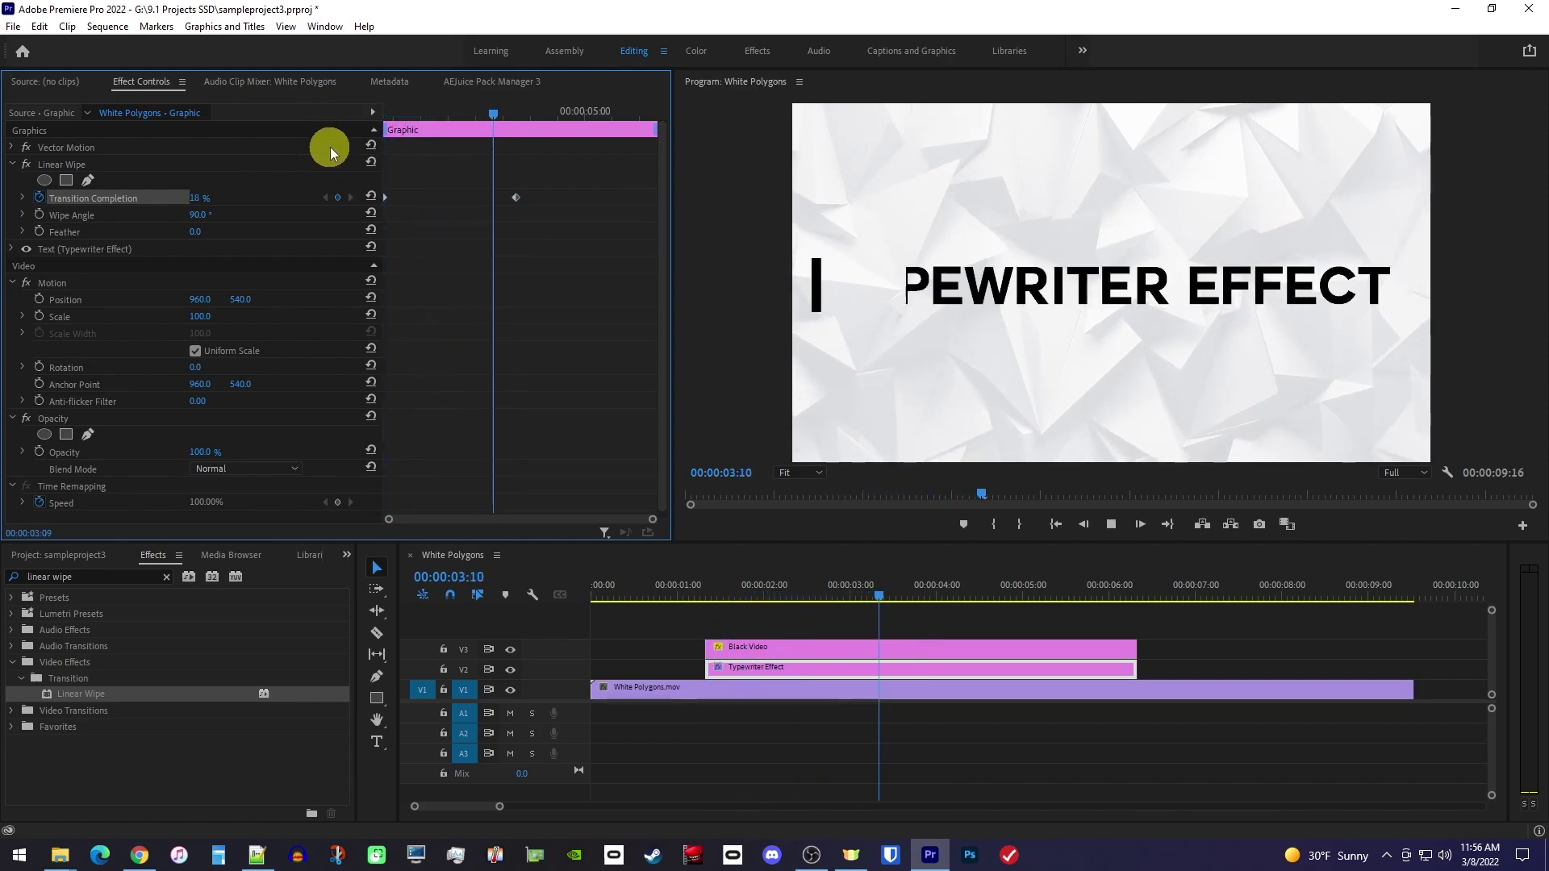
pyautogui.press('space')
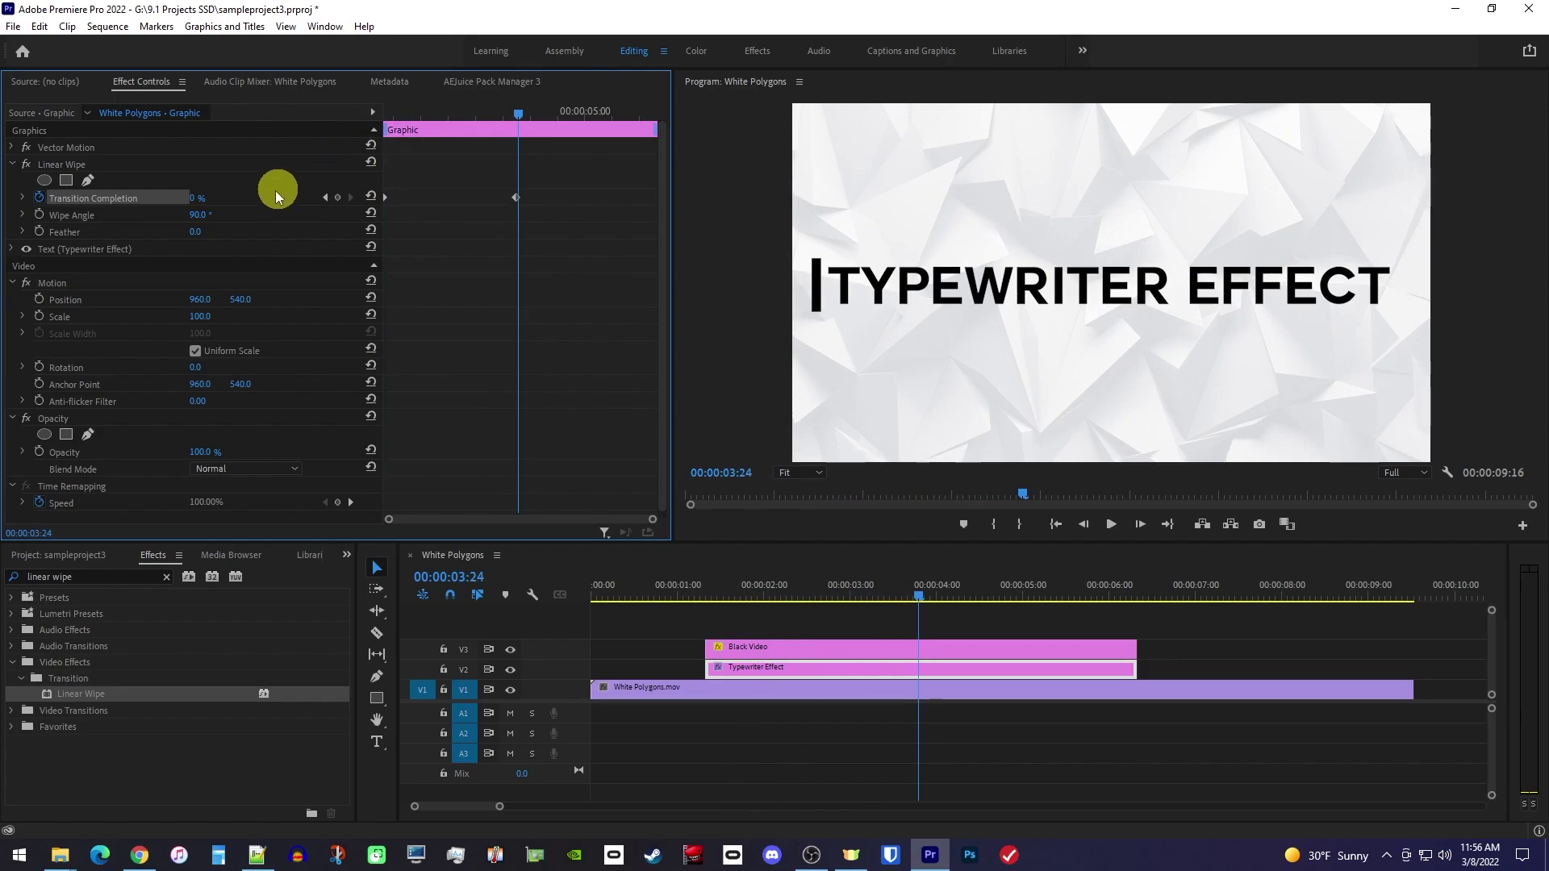
# Step: Set the Linear Wipe's Wipe Angle to 270° and play the reveal from the clip's start
pyautogui.click(201, 216)
pyautogui.press('Up')
pyautogui.press('space')
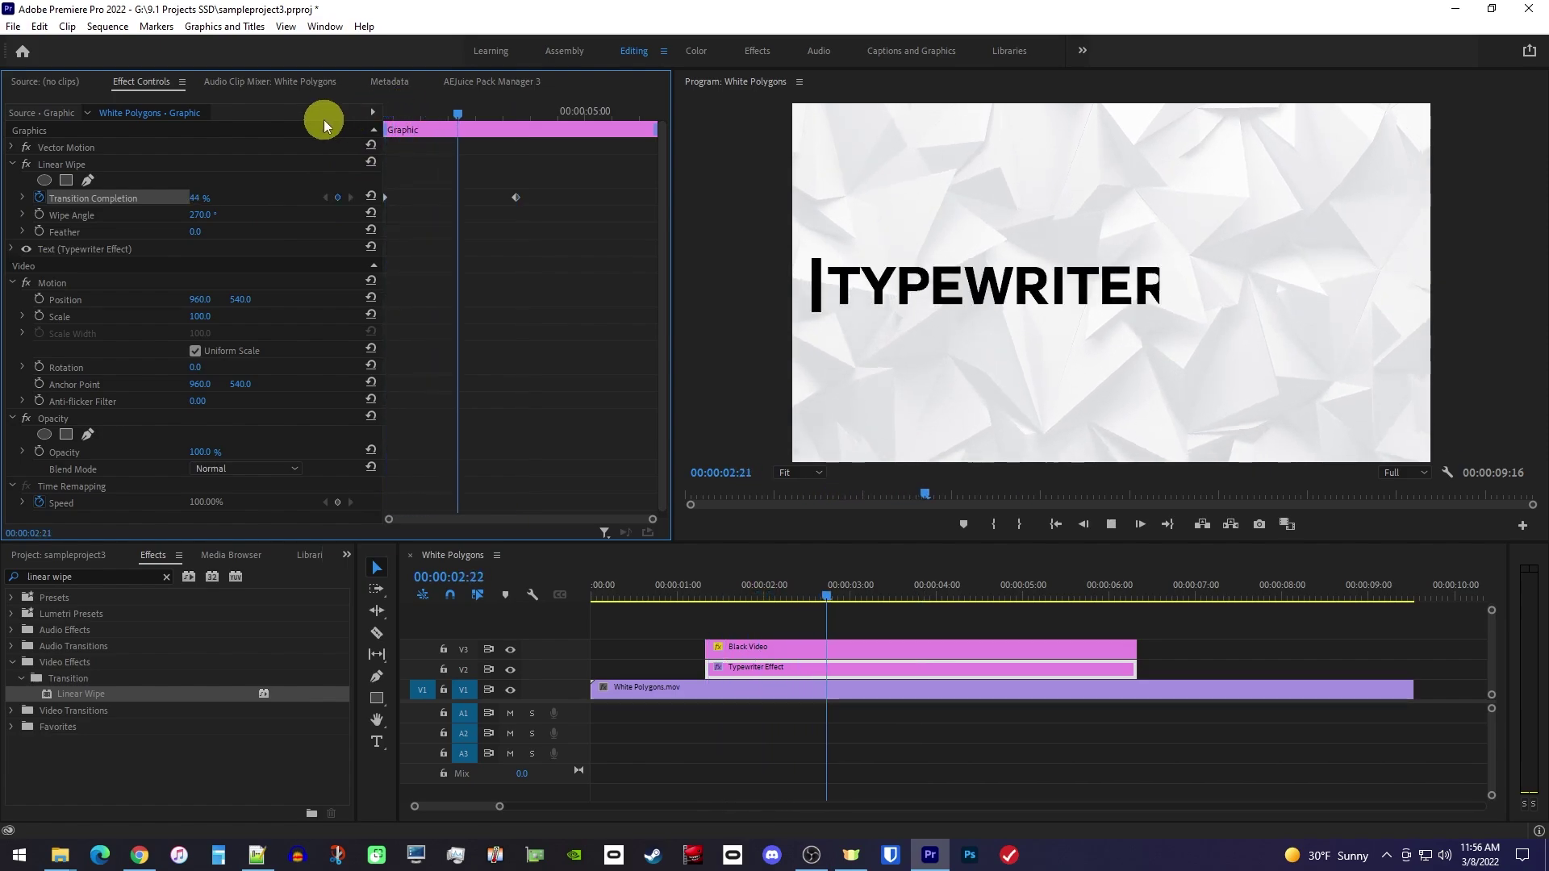
pyautogui.press('space')
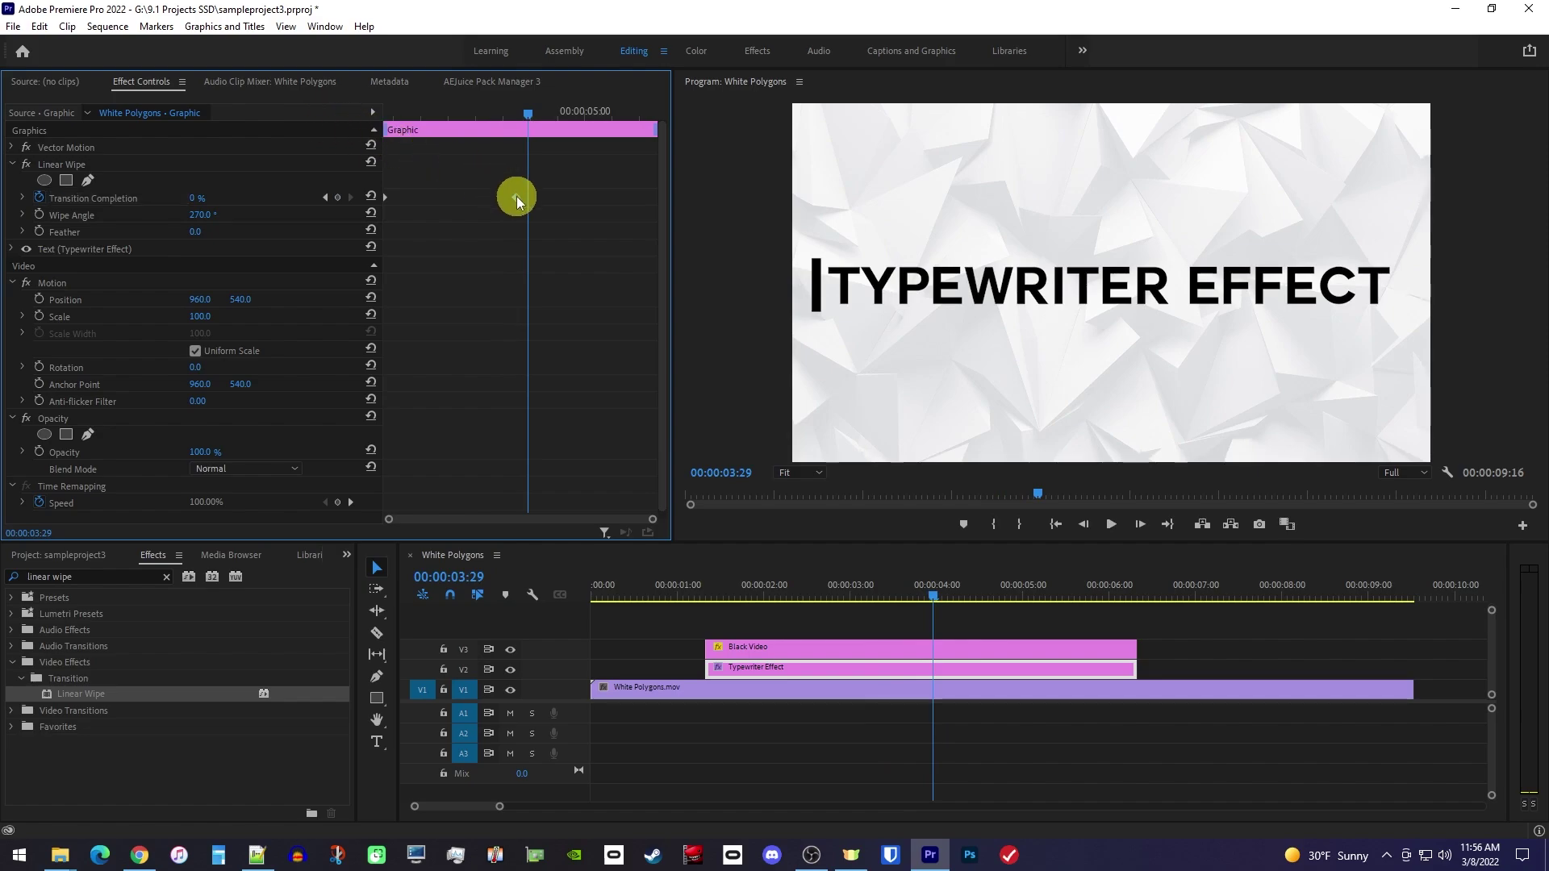
# Step: Speed up the reveal by moving the second Transition Completion keyframe to about 00:00:02:17, and play it from the clip's start
pyautogui.moveTo(516, 197); pyautogui.dragTo(451, 198)
pyautogui.moveTo(402, 118); pyautogui.dragTo(372, 113)
pyautogui.press('space')
pyautogui.press('space')
# Step: Examine the opening of the text reveal frame by frame and return to the clip's first frame
pyautogui.press('Left')
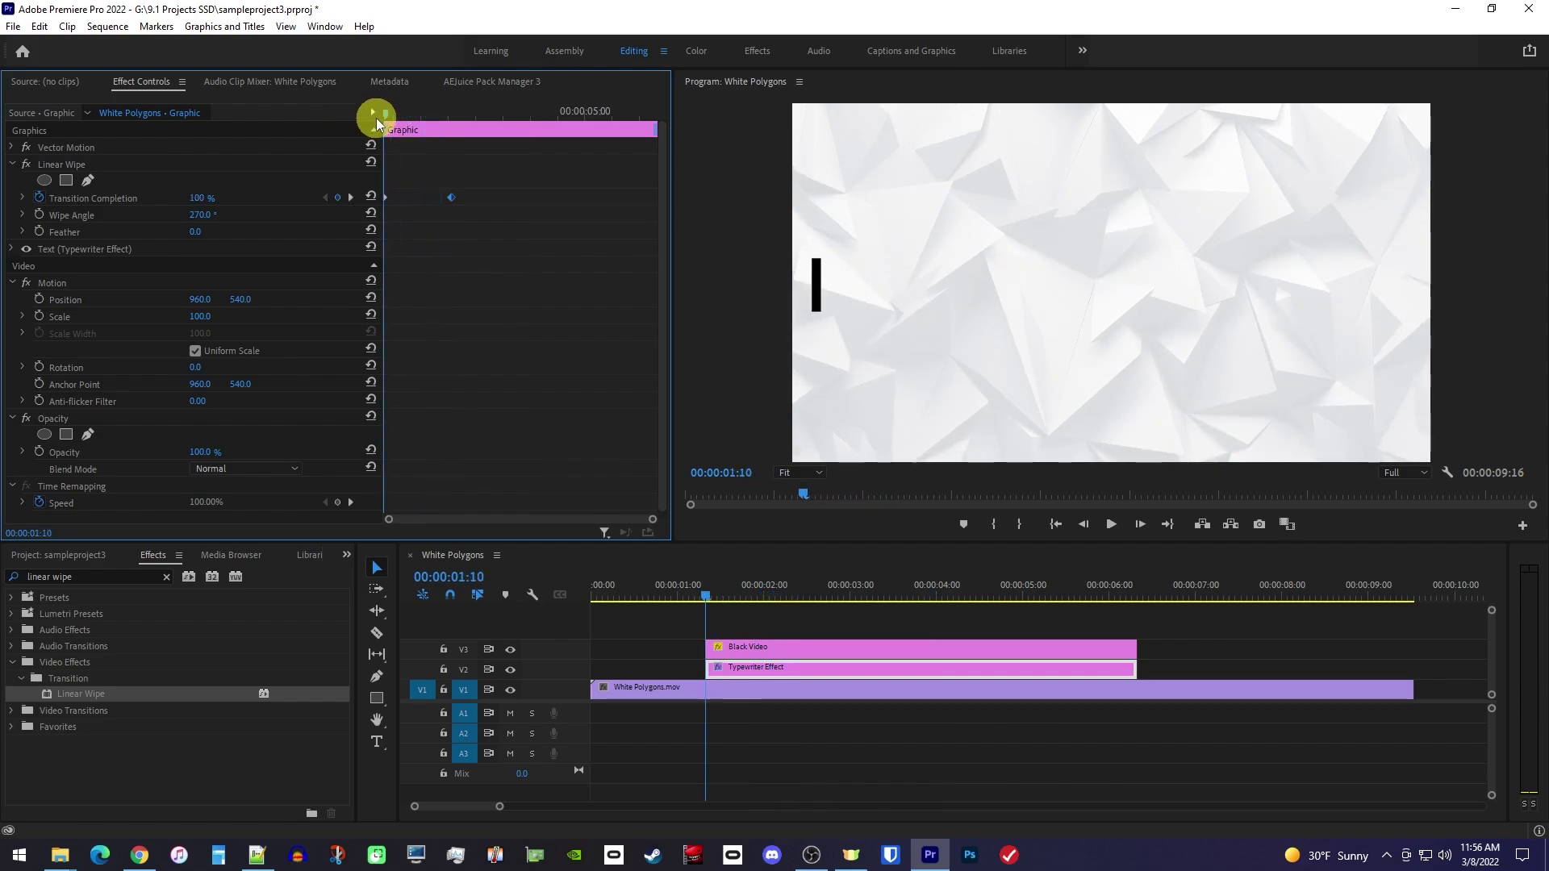
pyautogui.press('Right')
pyautogui.press('Right')
pyautogui.press('Right')
pyautogui.press('Right')
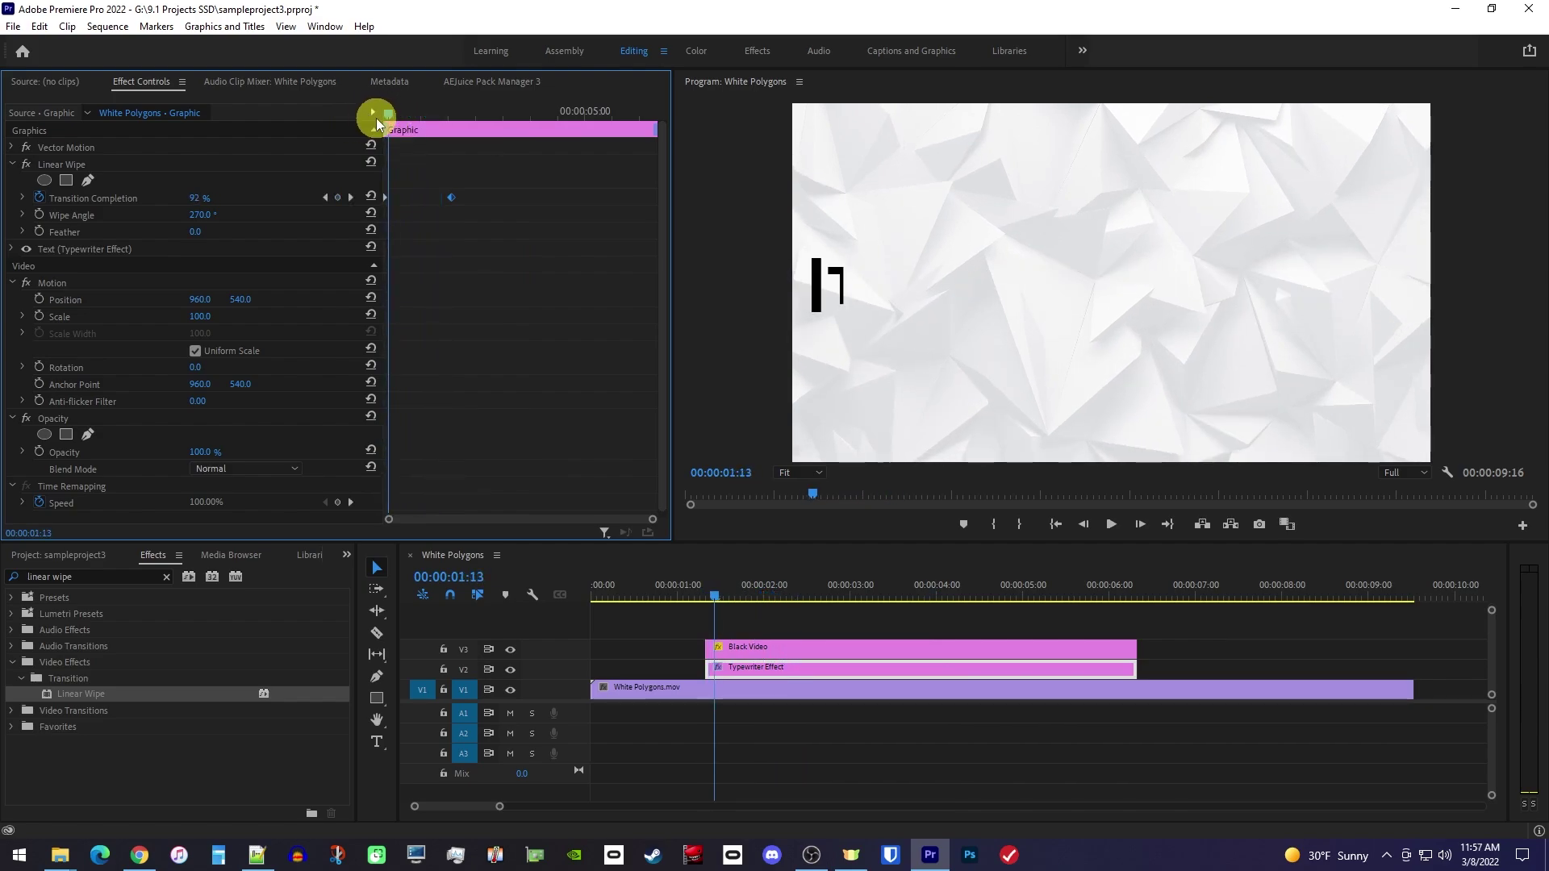
pyautogui.press('Right')
pyautogui.press('Right')
pyautogui.press('Right')
pyautogui.press('Right')
pyautogui.press('Right')
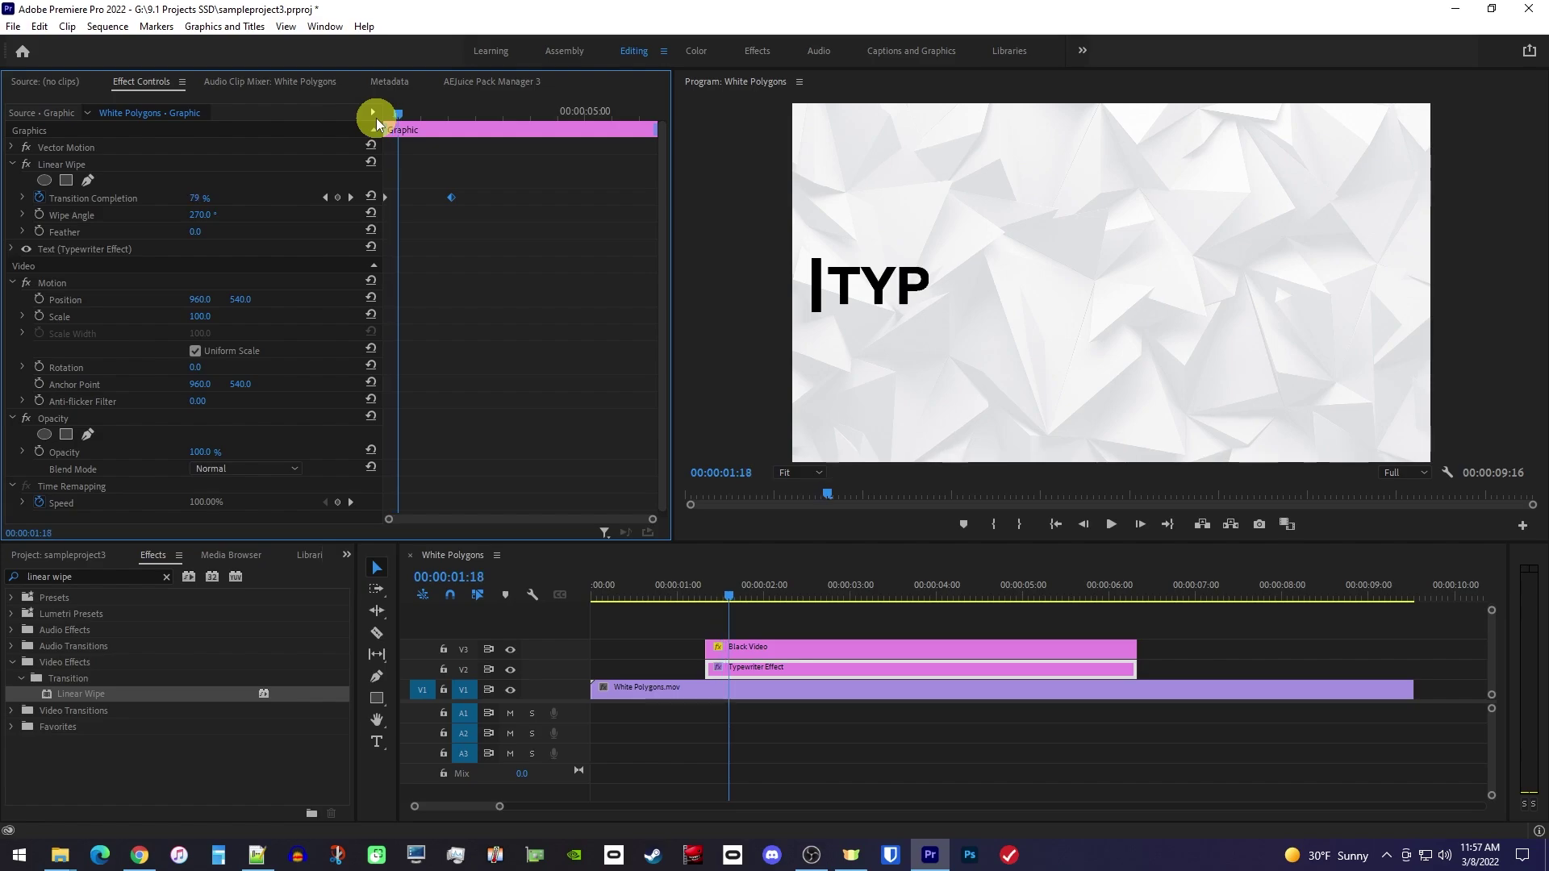
pyautogui.click(384, 110)
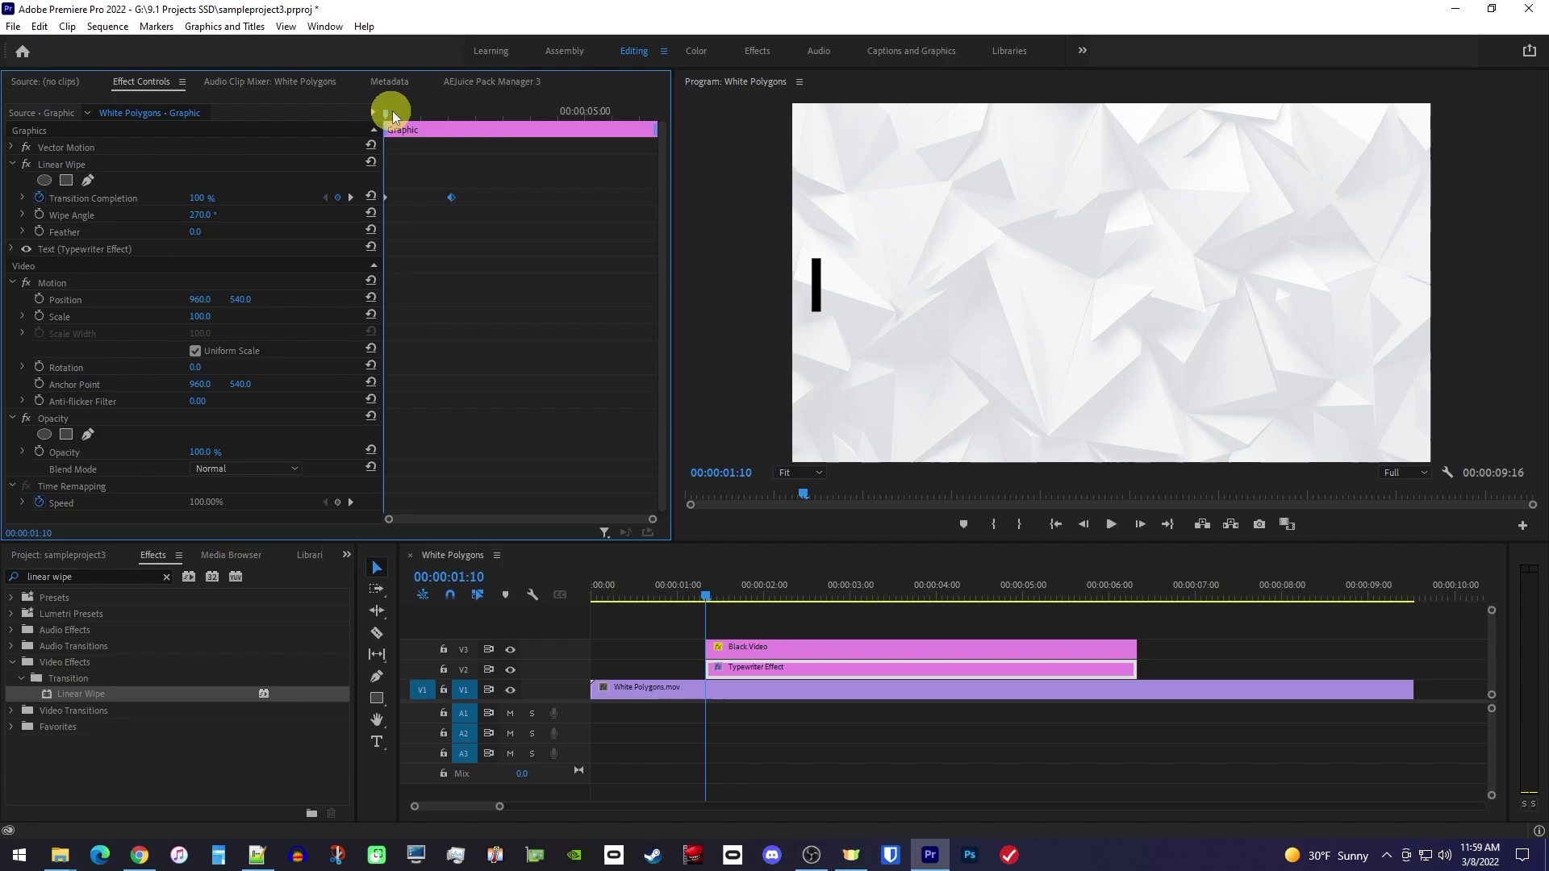
# Step: Enable Position keyframing on the Black Video cursor clip at its first frame, 00:00:01:10
pyautogui.click(841, 645)
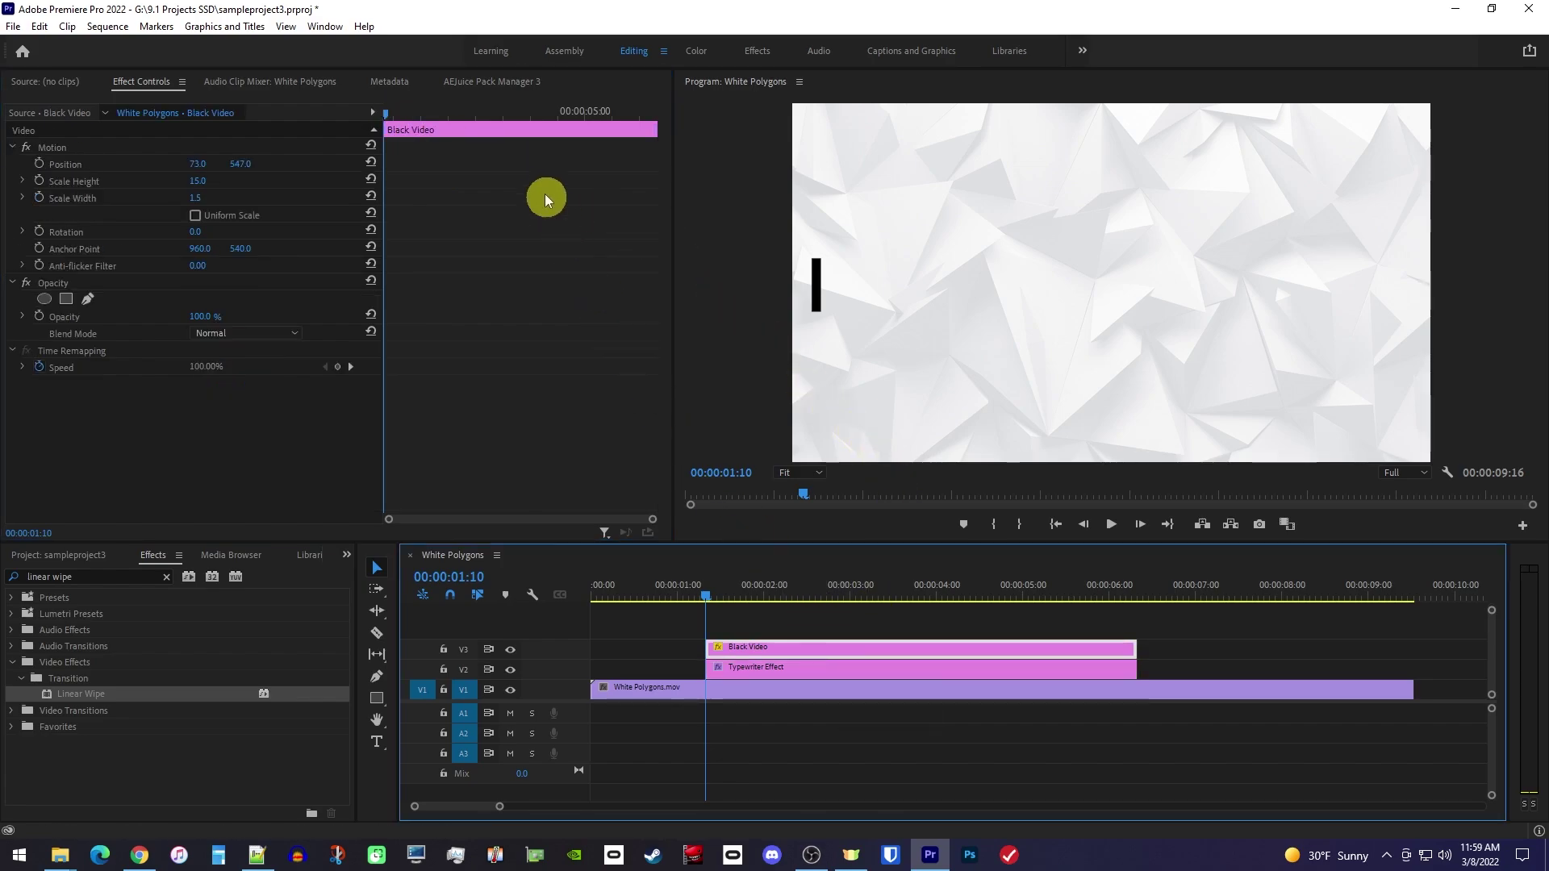
pyautogui.moveTo(410, 110); pyautogui.dragTo(363, 119)
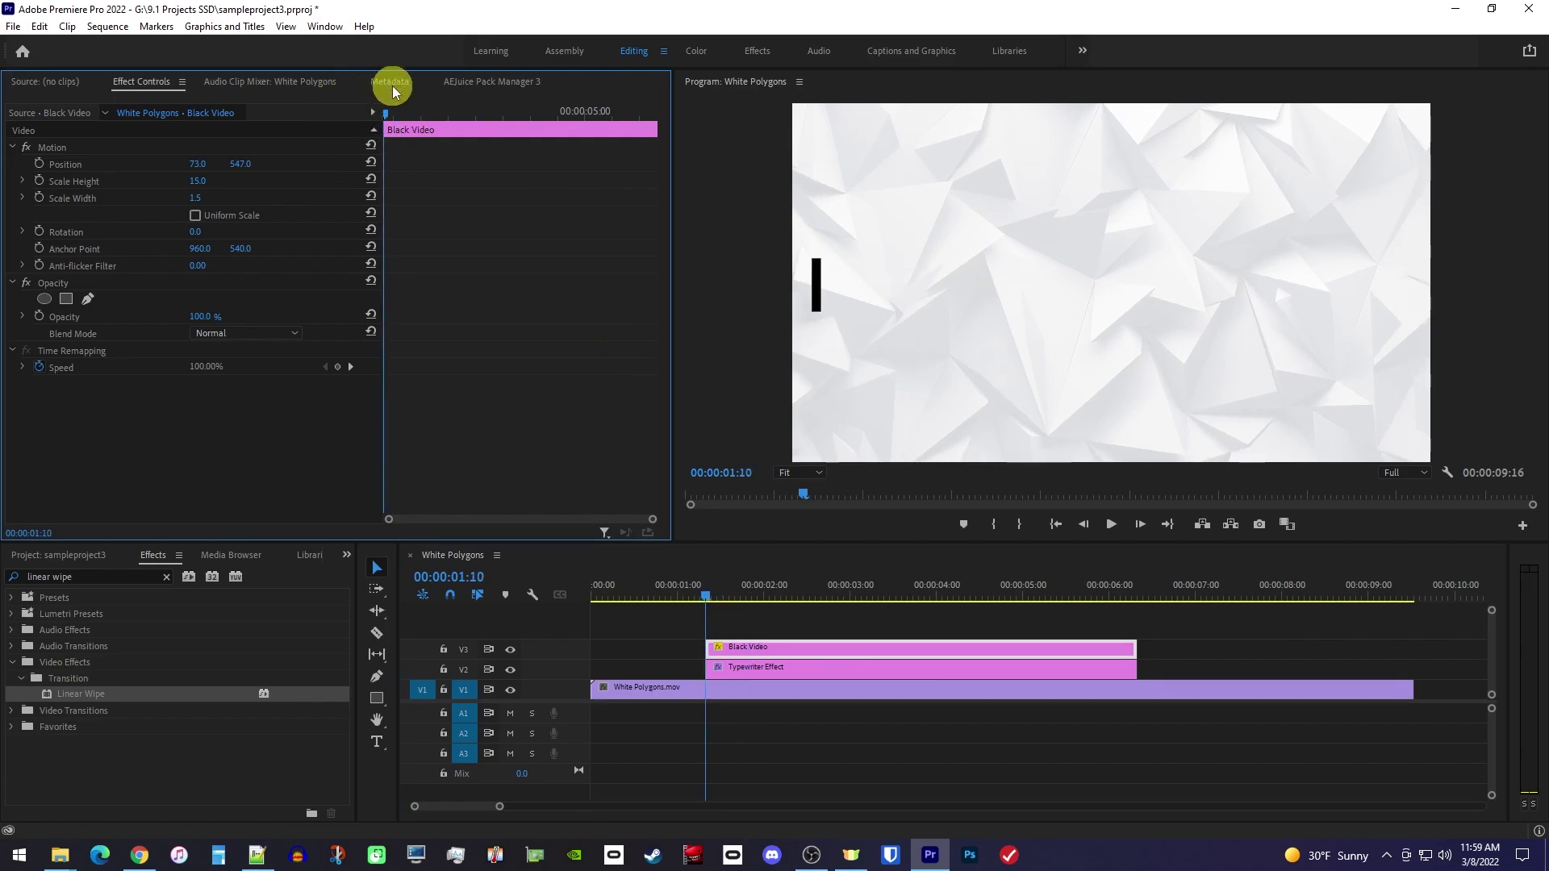
pyautogui.click(41, 166)
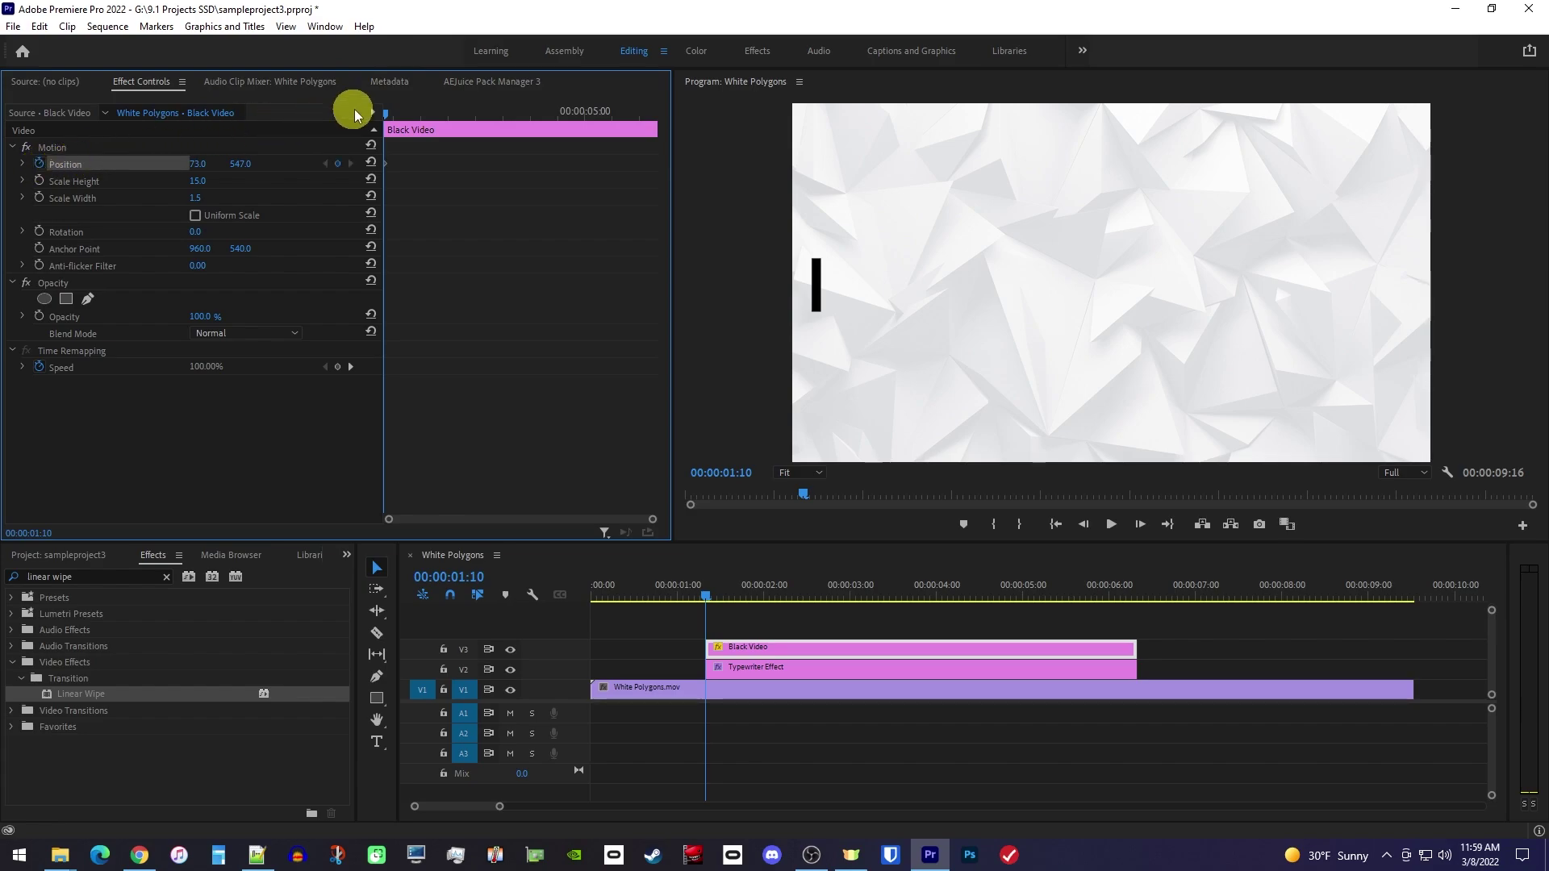
# Step: Set the Black Video cursor's horizontal Position to 1833 at 00:00:02:17, and play the movement from the clip's start
pyautogui.moveTo(403, 114); pyautogui.dragTo(452, 128)
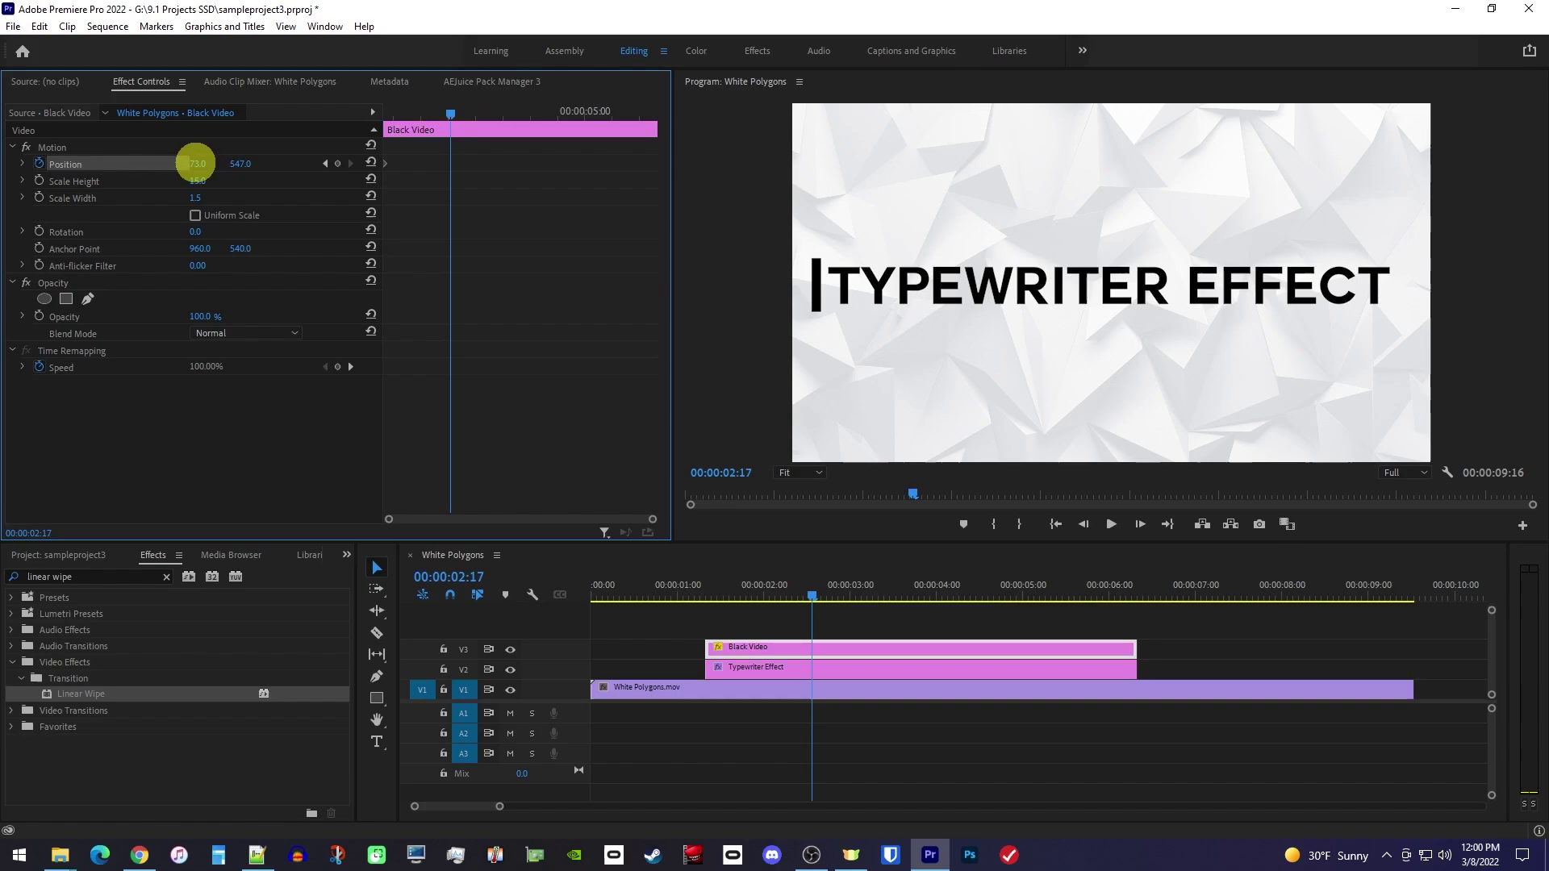
pyautogui.moveTo(196, 163)
pyautogui.mouseDown()
pyautogui.moveTo(1505, 263)
pyautogui.moveTo(209, 164)
pyautogui.mouseUp()
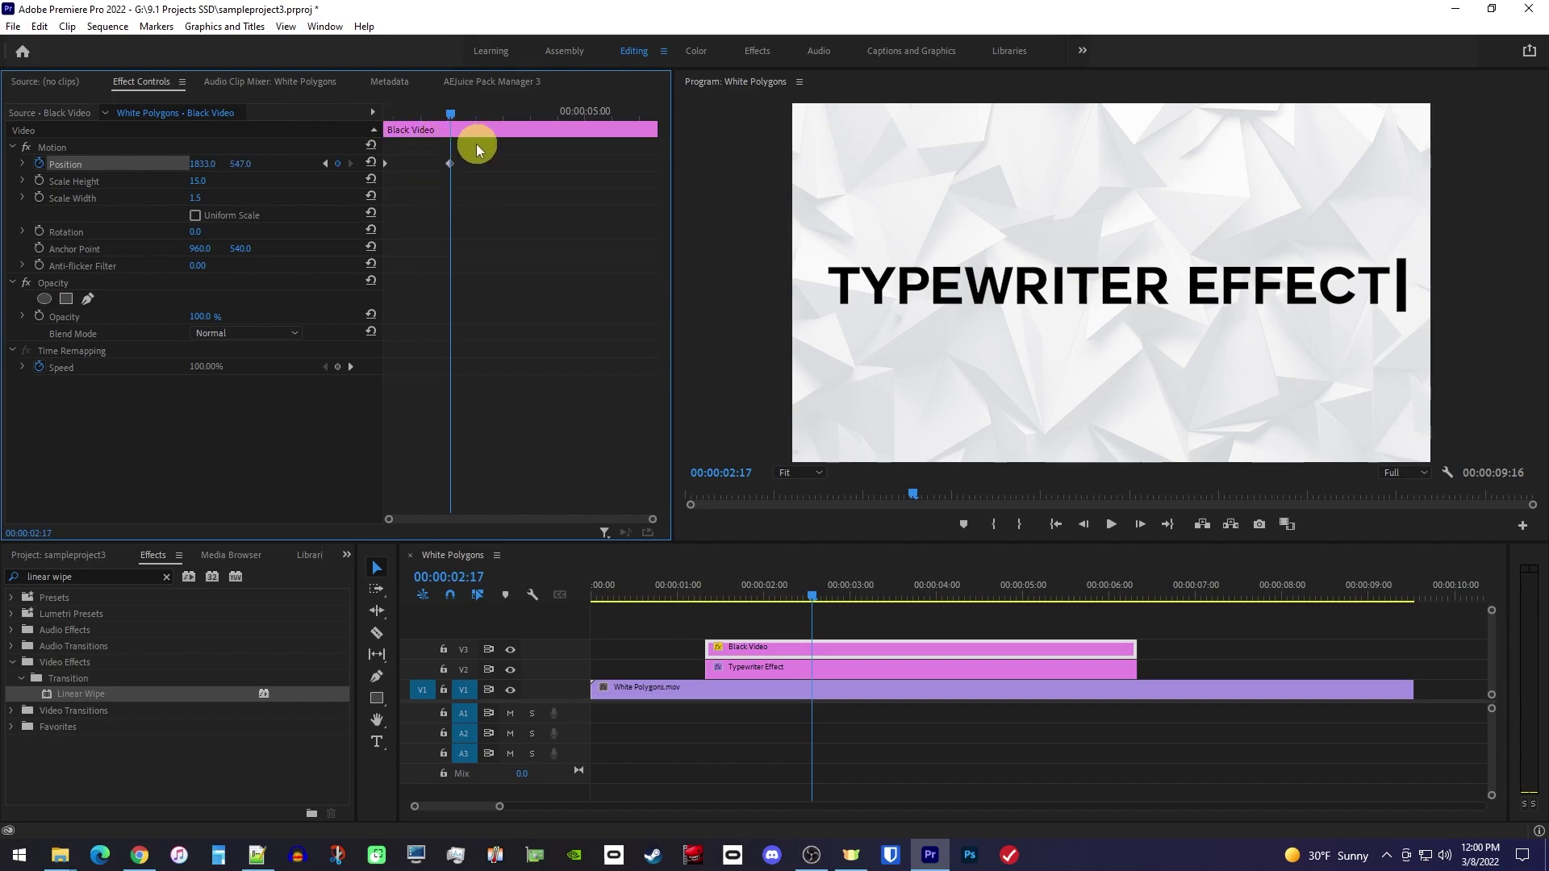
pyautogui.moveTo(450, 114); pyautogui.dragTo(318, 111)
pyautogui.press('space')
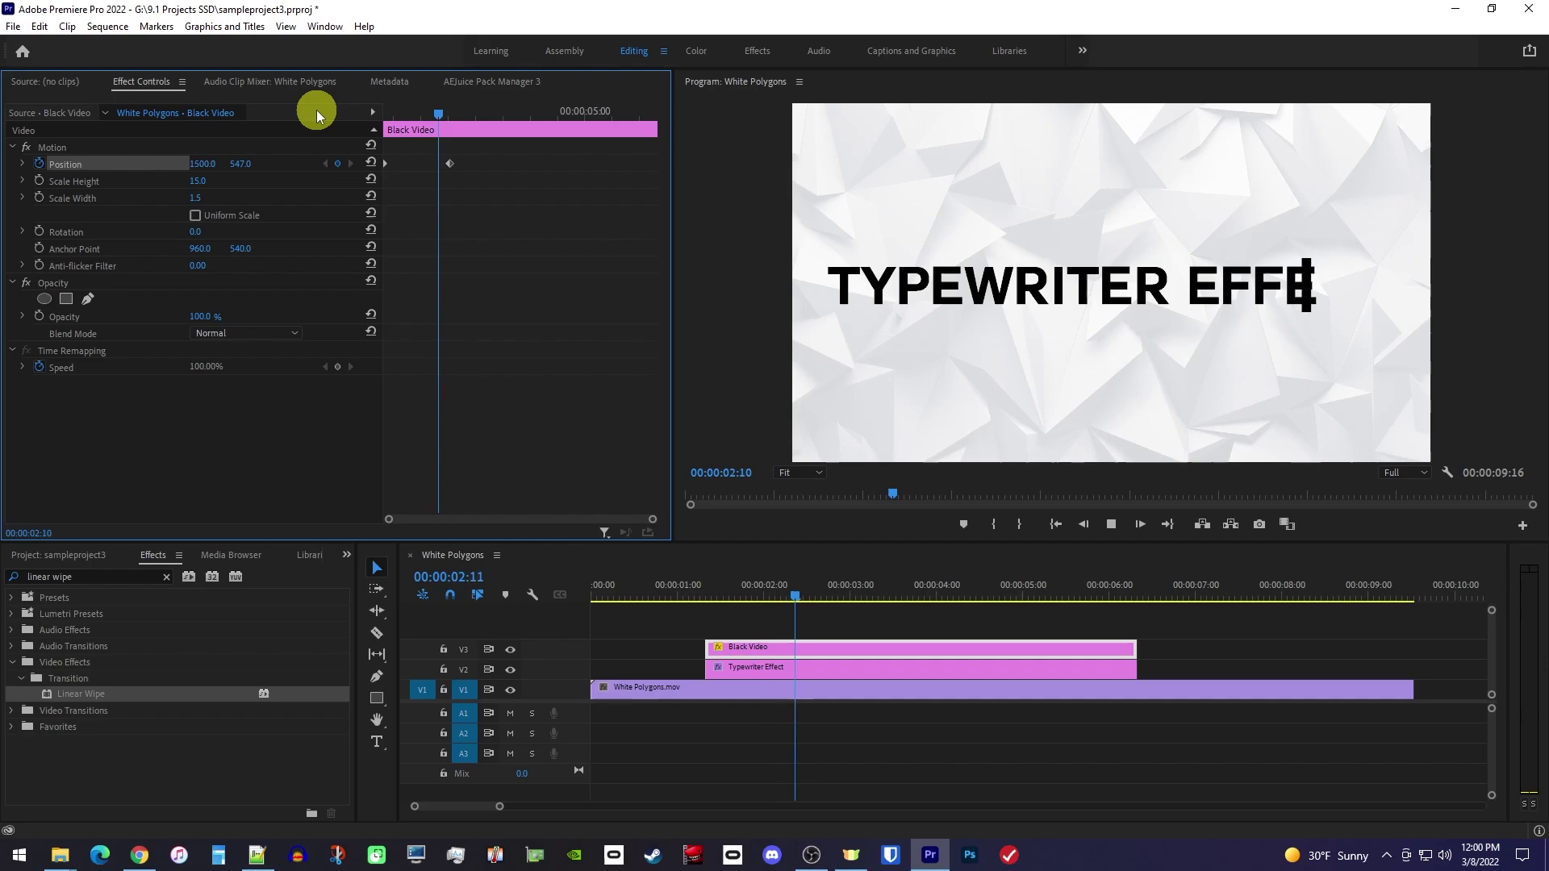
pyautogui.click(416, 113)
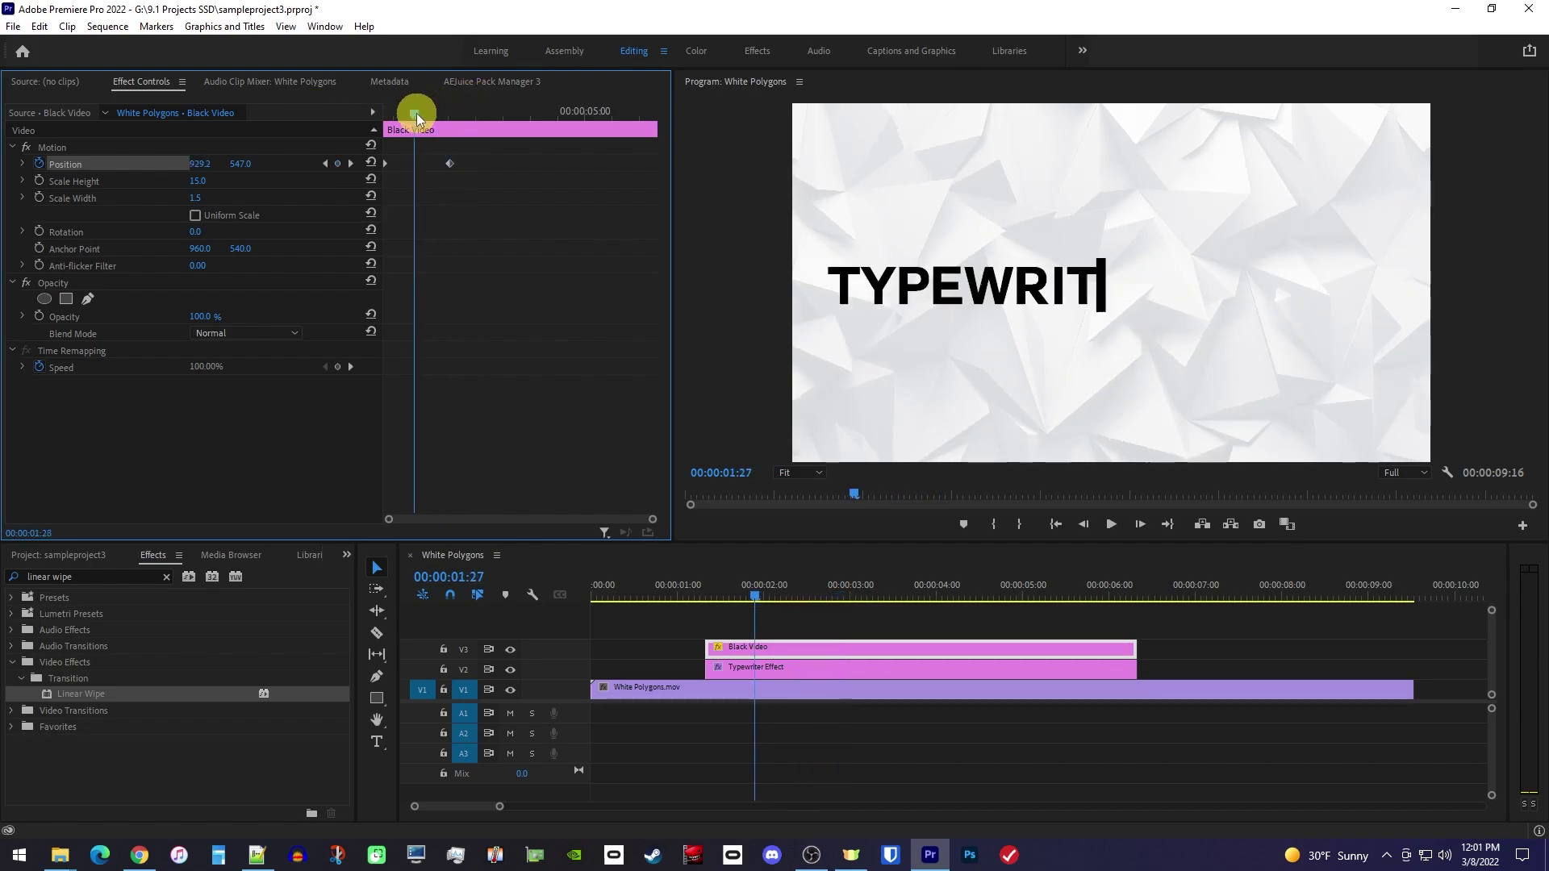
# Step: At 00:00:01:13, reduce the cursor's horizontal Position so the bar covers the wiped edge of the letter T
pyautogui.moveTo(417, 113); pyautogui.dragTo(318, 114)
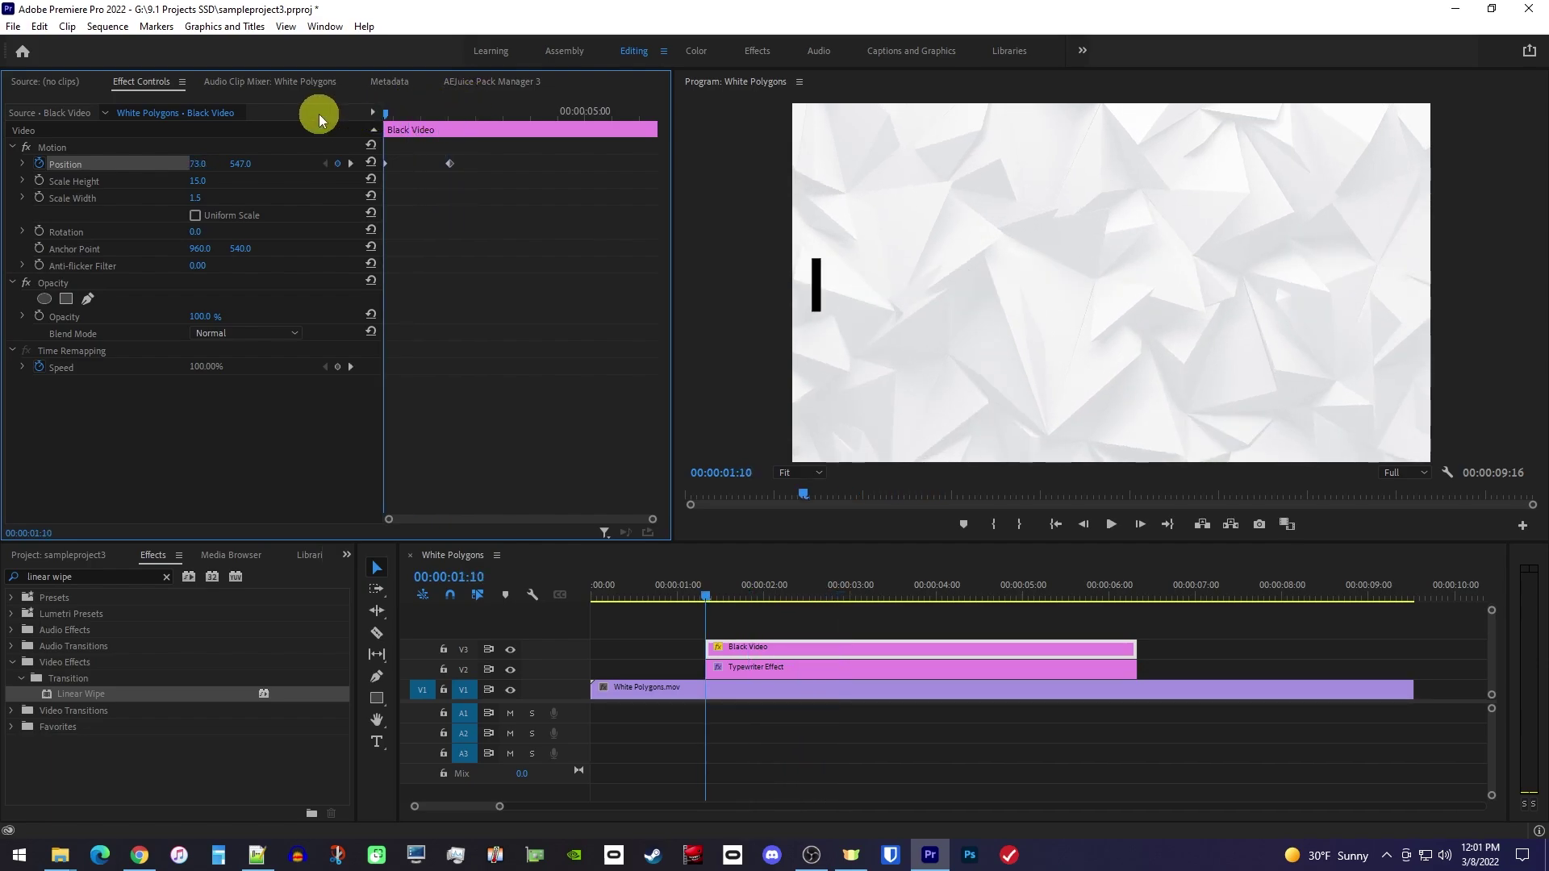
pyautogui.press('Right')
pyautogui.press('Right')
pyautogui.press('Right')
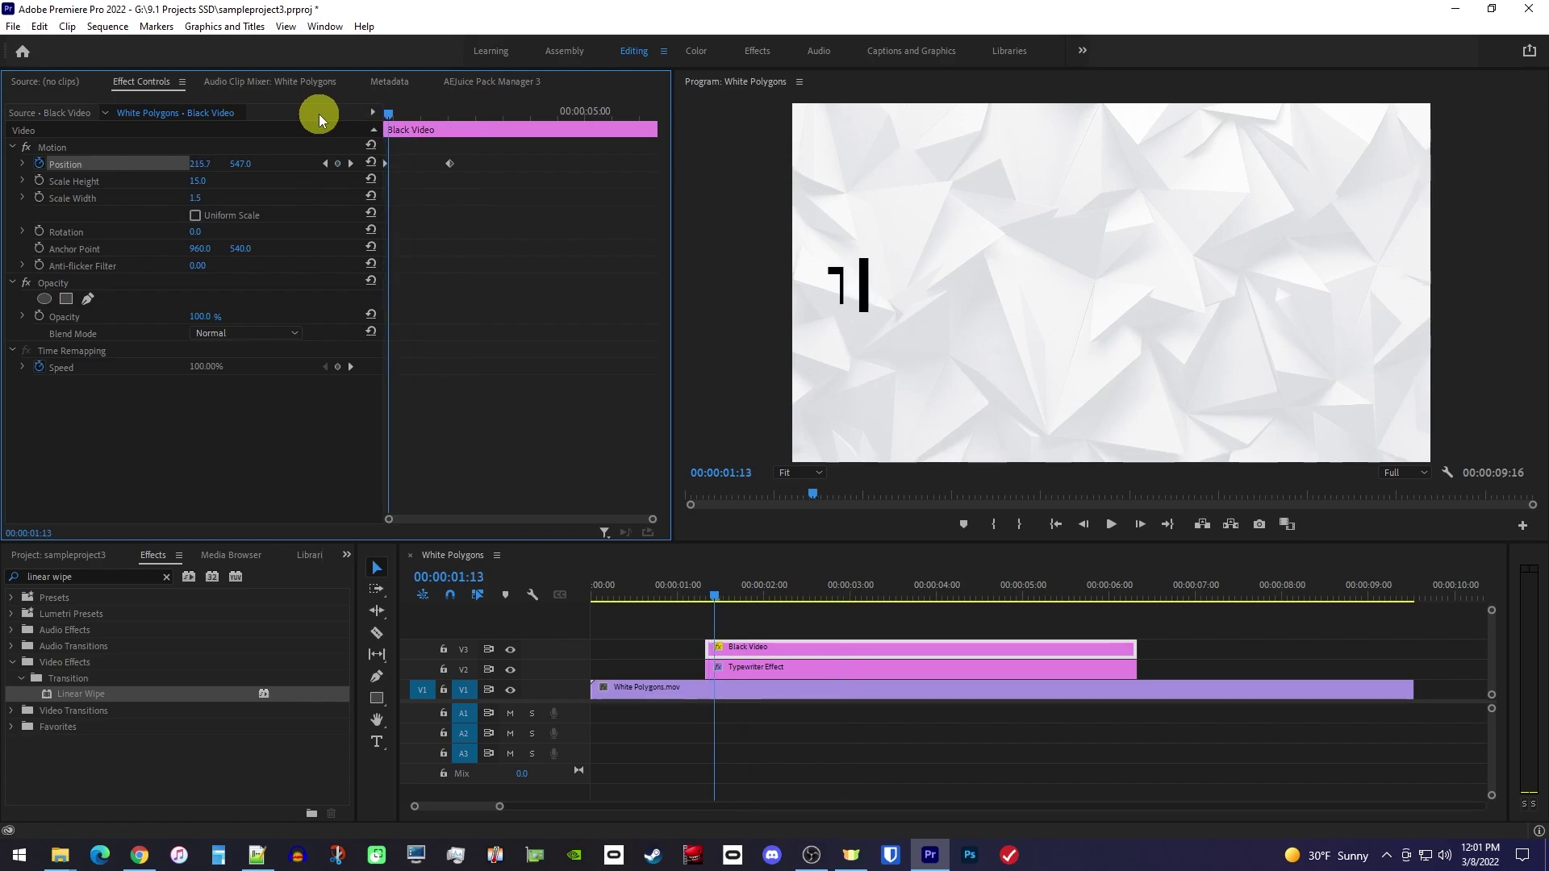
pyautogui.moveTo(216, 153); pyautogui.dragTo(15, 175)
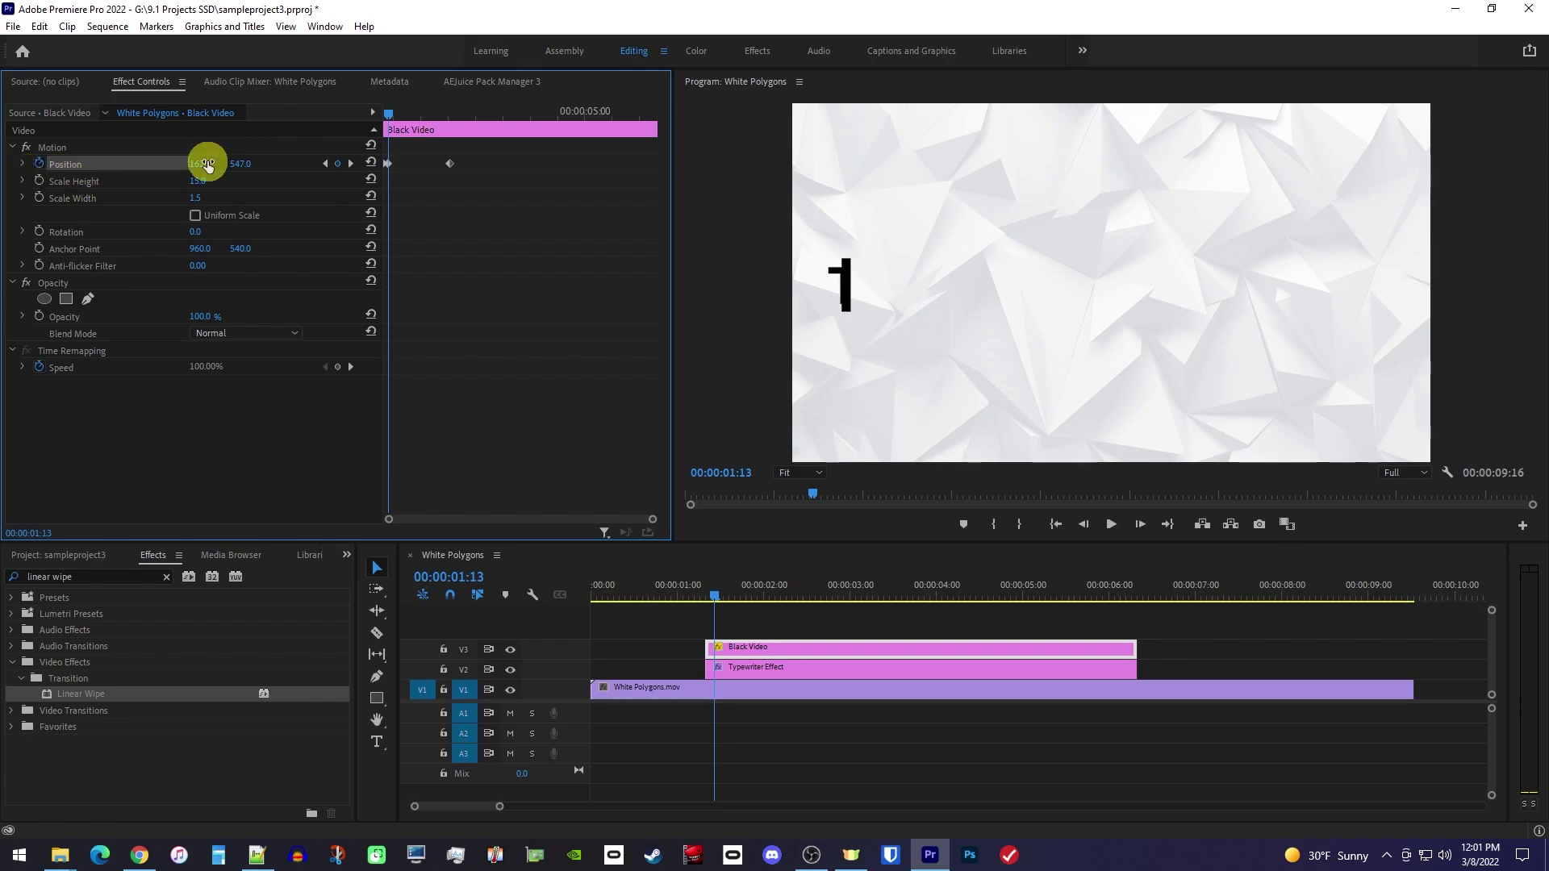
# Step: Add Position keyframes at 00:00:01:27 and 00:00:02:04 that keep the cursor bar on the edge of the revealed text
pyautogui.press('Right')
pyautogui.press('Right')
pyautogui.press('Right')
pyautogui.press('Right')
pyautogui.press('Right')
pyautogui.press('Right')
pyautogui.press('Right')
pyautogui.press('Right')
pyautogui.press('Right')
pyautogui.press('Right')
pyautogui.press('Right')
pyautogui.press('Right')
pyautogui.press('space')
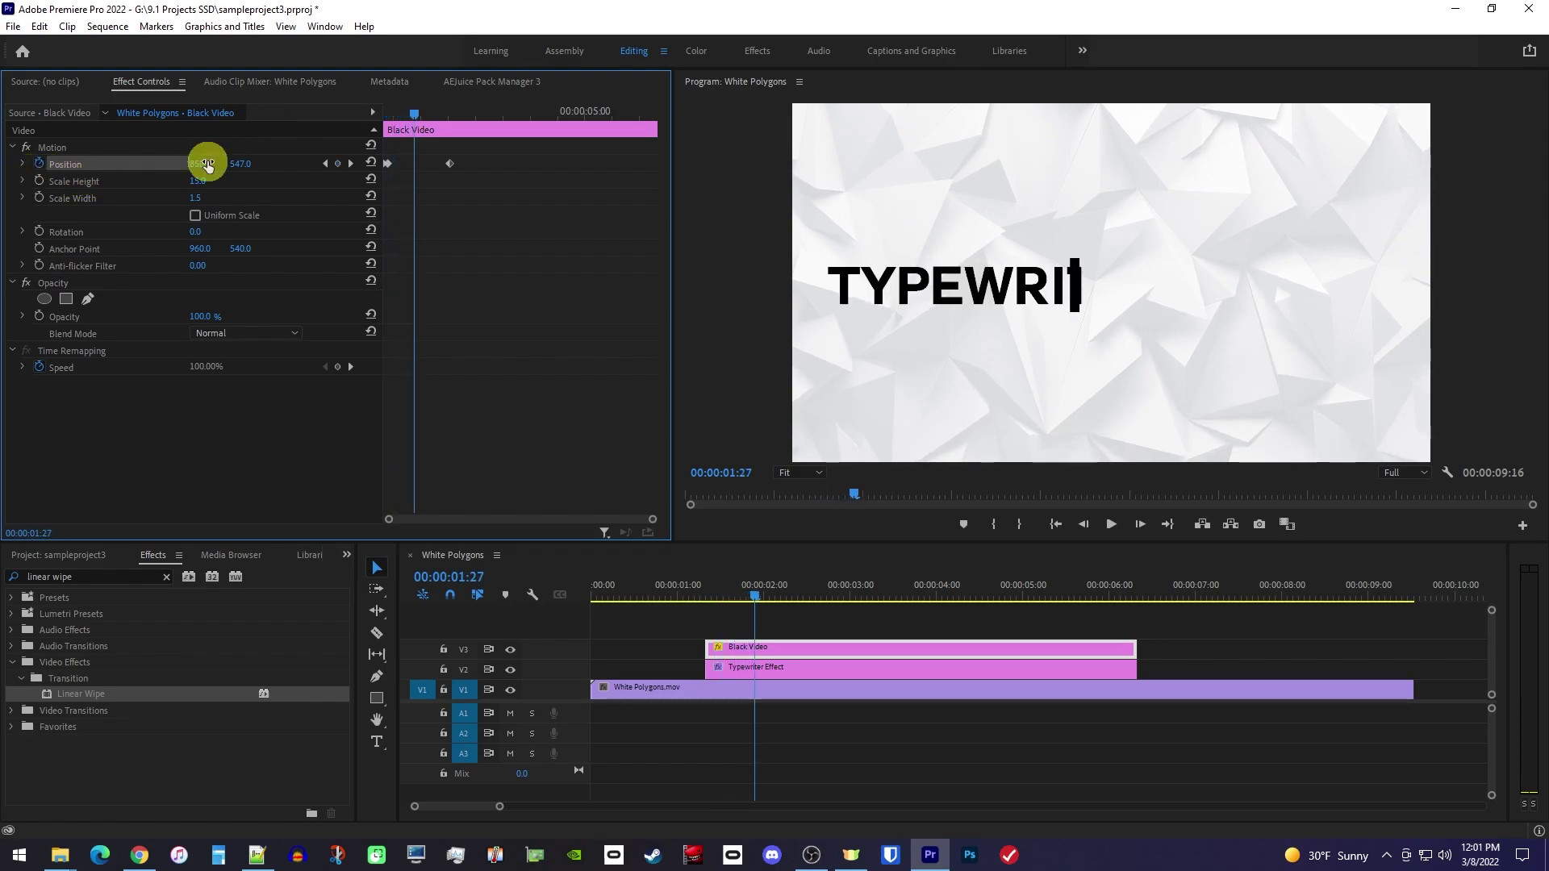
pyautogui.click(337, 164)
pyautogui.press('Right')
pyautogui.press('Right')
pyautogui.press('Right')
pyautogui.press('Right')
pyautogui.press('Right')
pyautogui.press('Right')
pyautogui.press('Right')
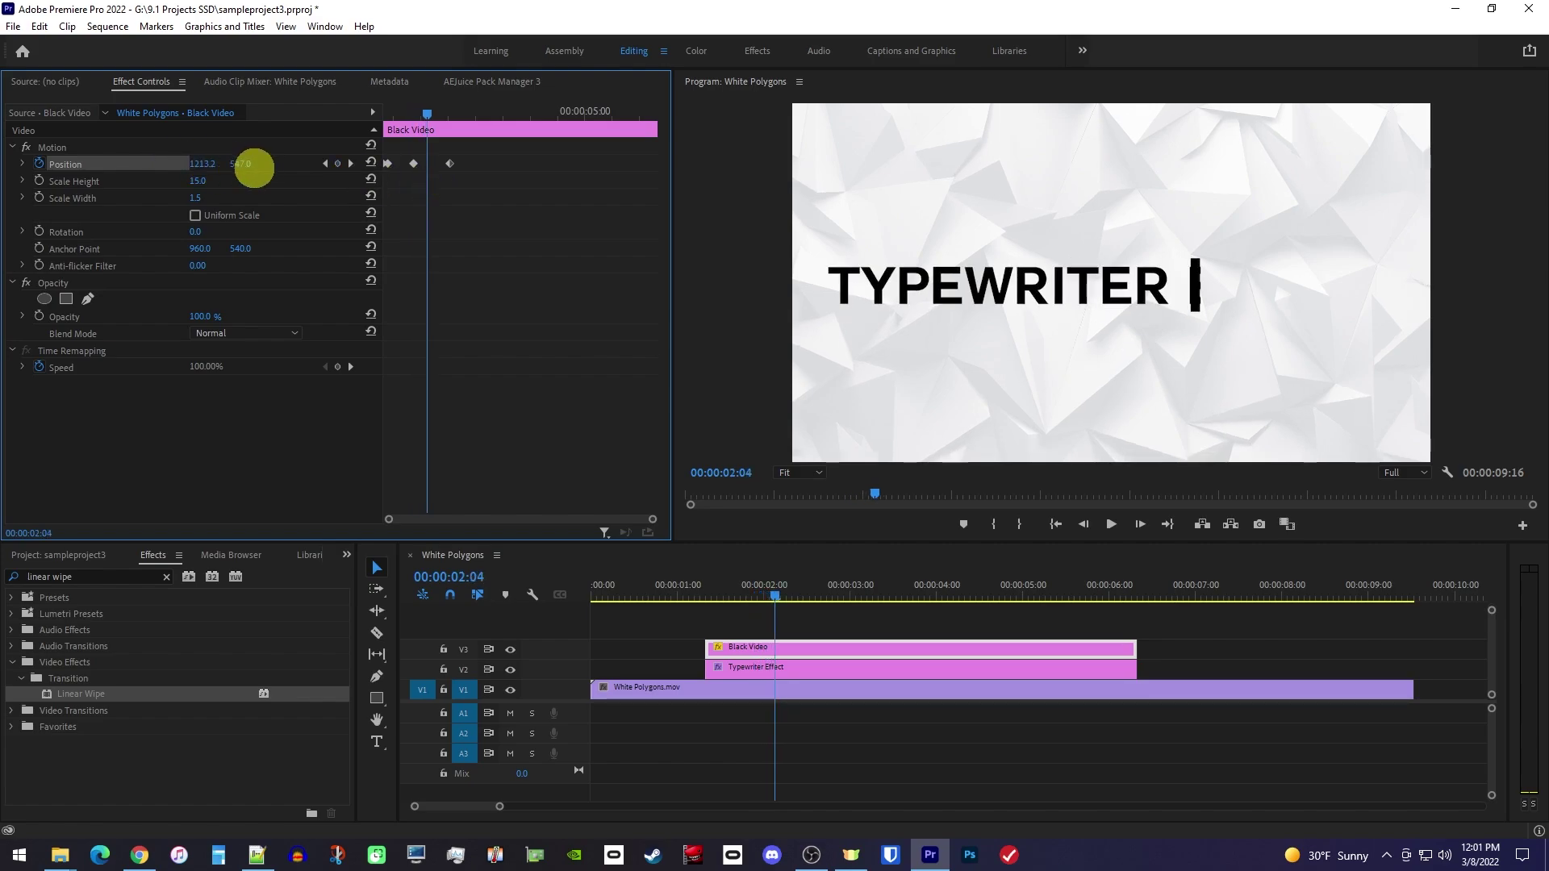
pyautogui.click(337, 164)
# Step: Align the cursor bar with the text edge within EFFECT, adding a Position keyframe at about 00:00:02:10
pyautogui.press('Right')
pyautogui.press('Right')
pyautogui.press('Right')
pyautogui.press('Right')
pyautogui.press('Right')
pyautogui.press('Right')
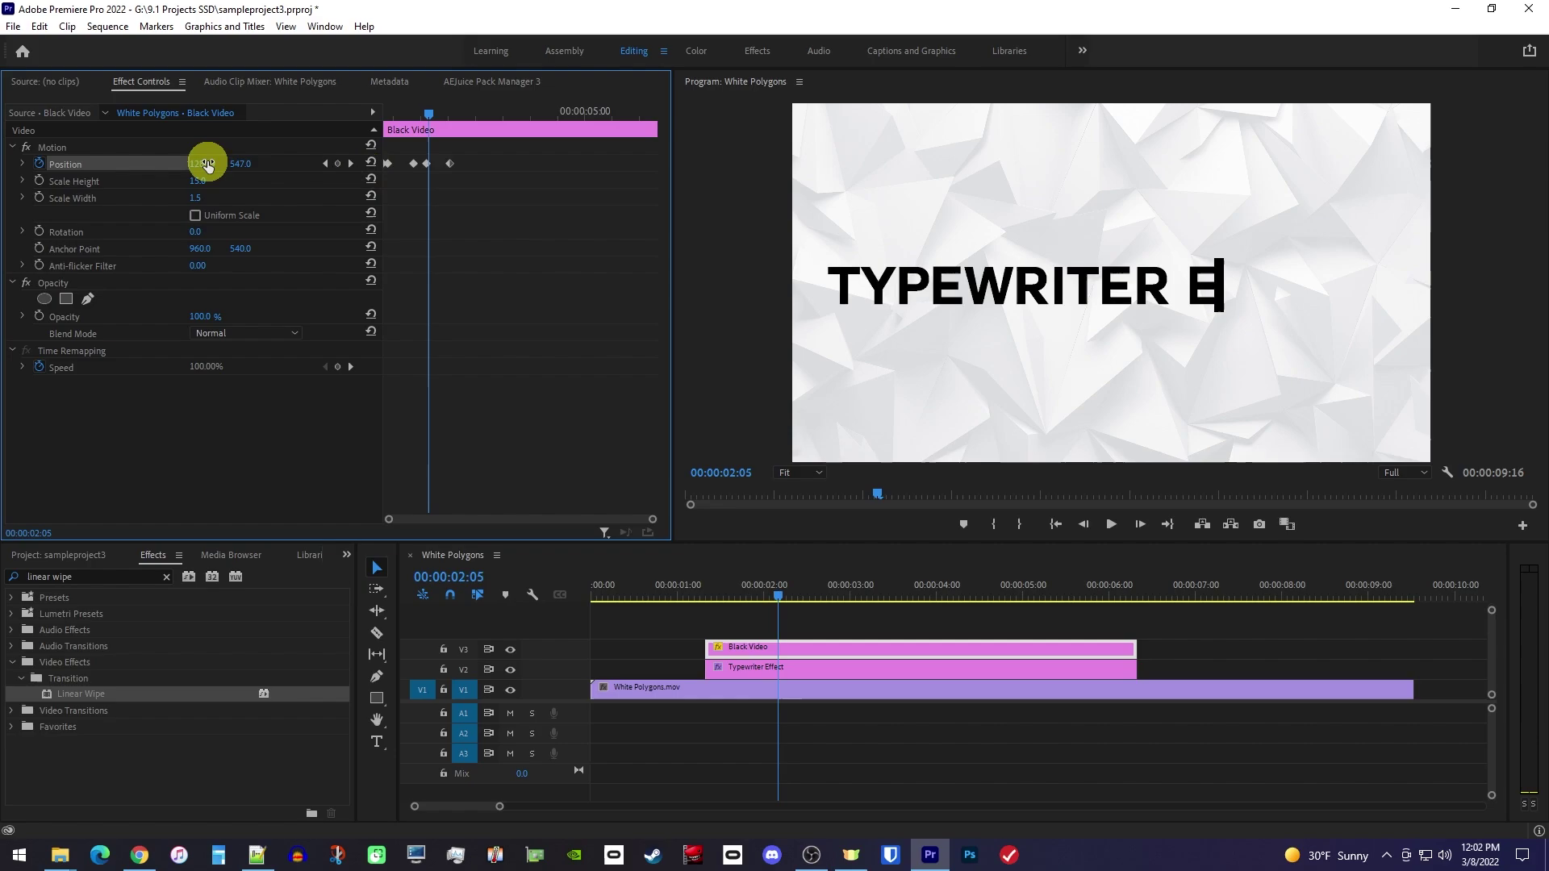
pyautogui.moveTo(207, 164); pyautogui.dragTo(441, 177)
pyautogui.press('Right')
pyautogui.press('Right')
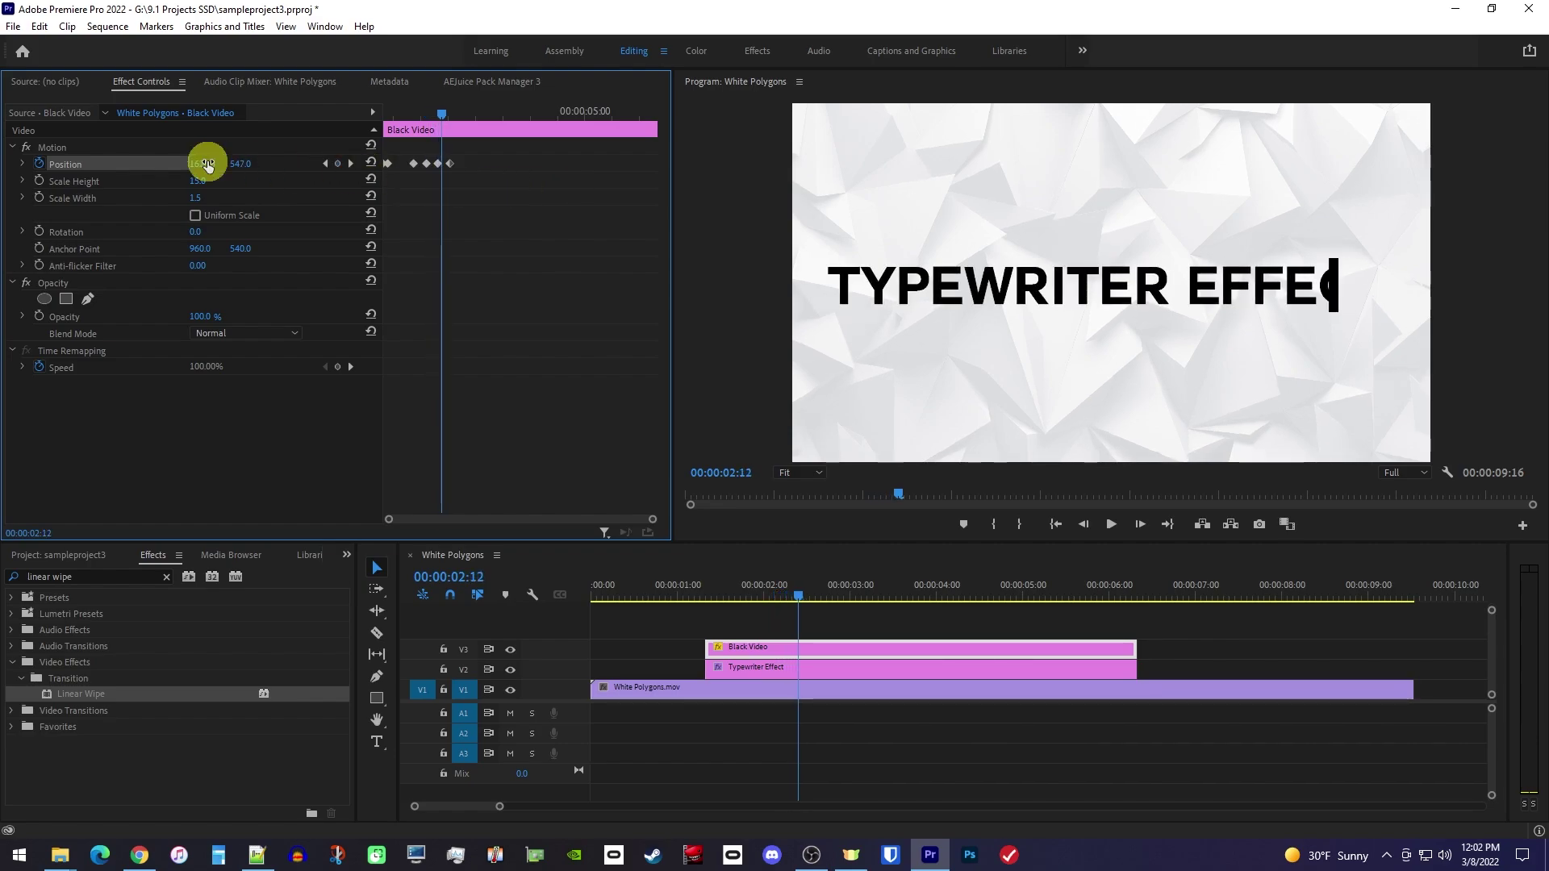
# Step: Add Position keyframes between 00:00:02:12 and 00:00:02:15 so the cursor bar follows the edge of the last letters
pyautogui.press('Right')
pyautogui.press('Right')
pyautogui.moveTo(207, 161); pyautogui.dragTo(242, 166)
pyautogui.click(207, 161)
pyautogui.click(460, 189)
pyautogui.press('Right')
pyautogui.press('Right')
pyautogui.press('Right')
pyautogui.press('Right')
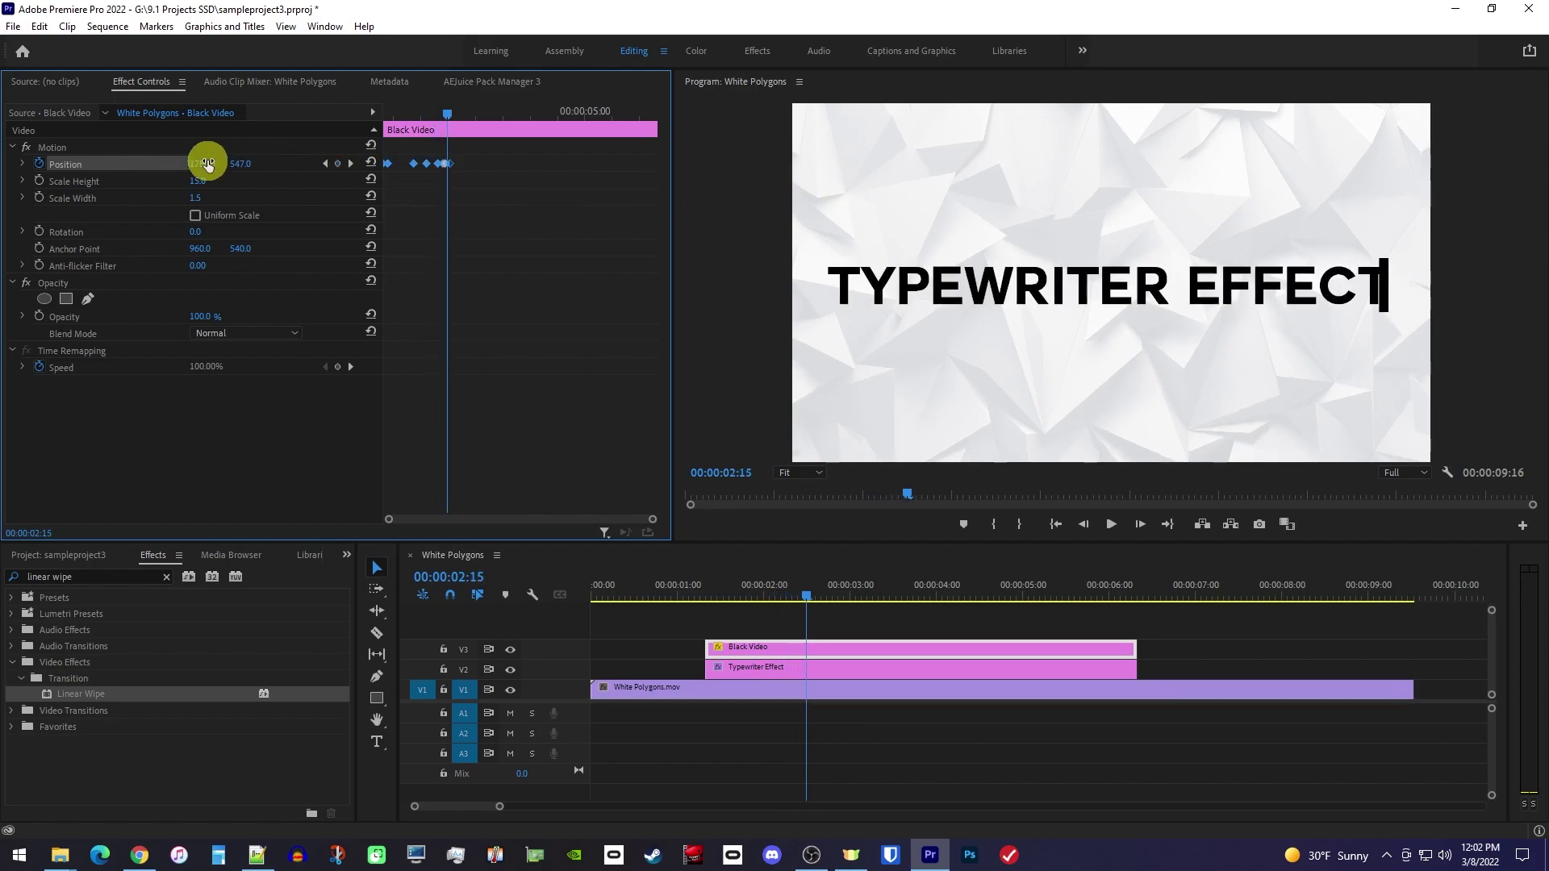
# Step: Play the corrected cursor movement from the first frame of the Black Video clip
pyautogui.hotkey('shift', 'Up')
pyautogui.press('space')
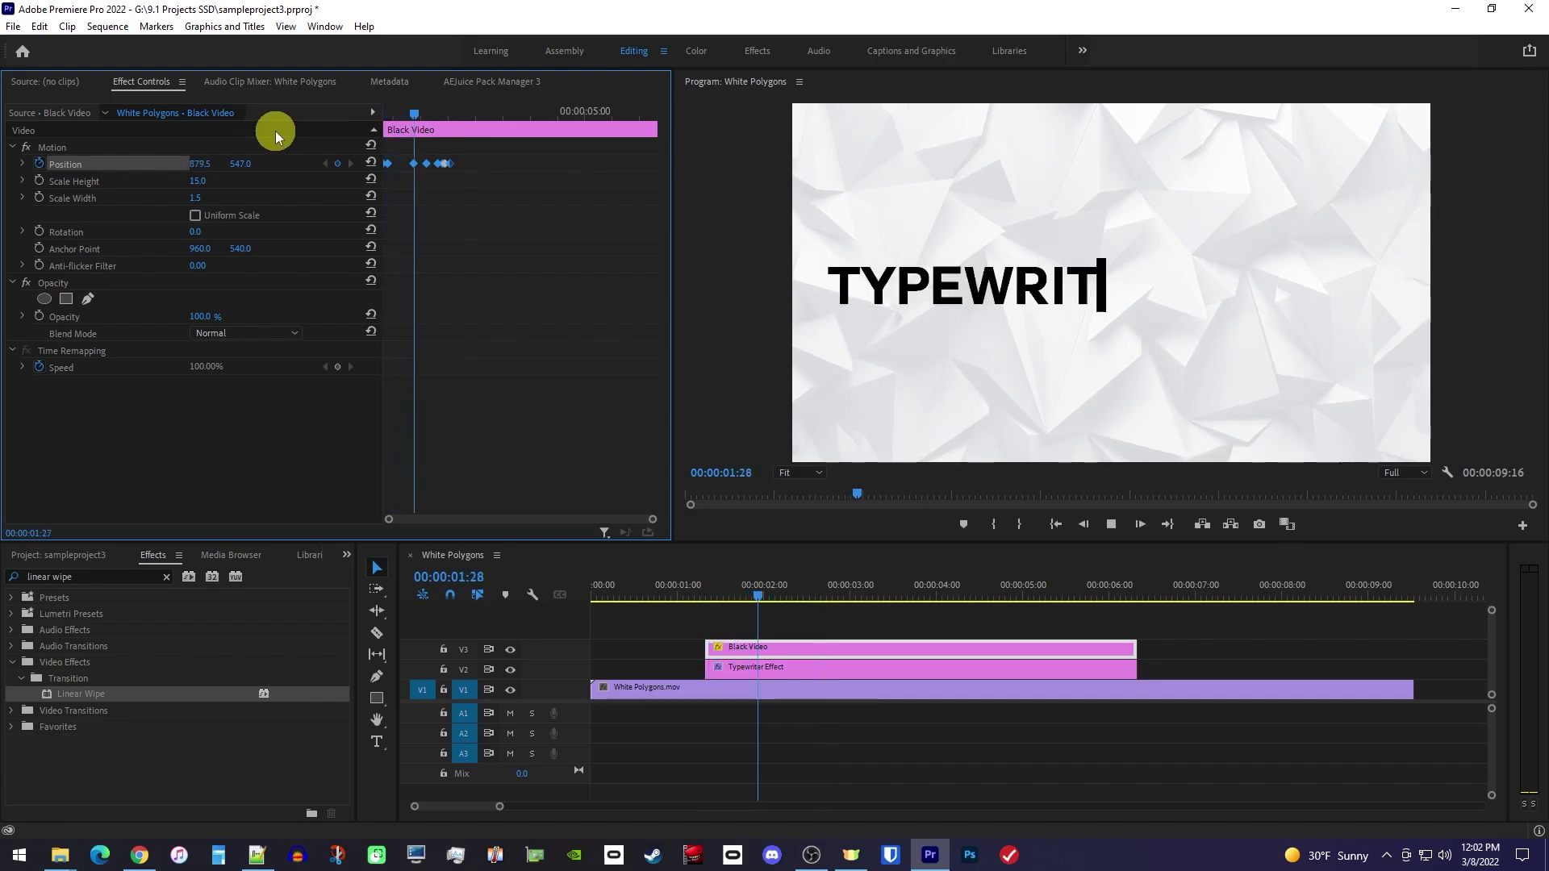
pyautogui.moveTo(404, 110); pyautogui.dragTo(279, 119)
pyautogui.press('space')
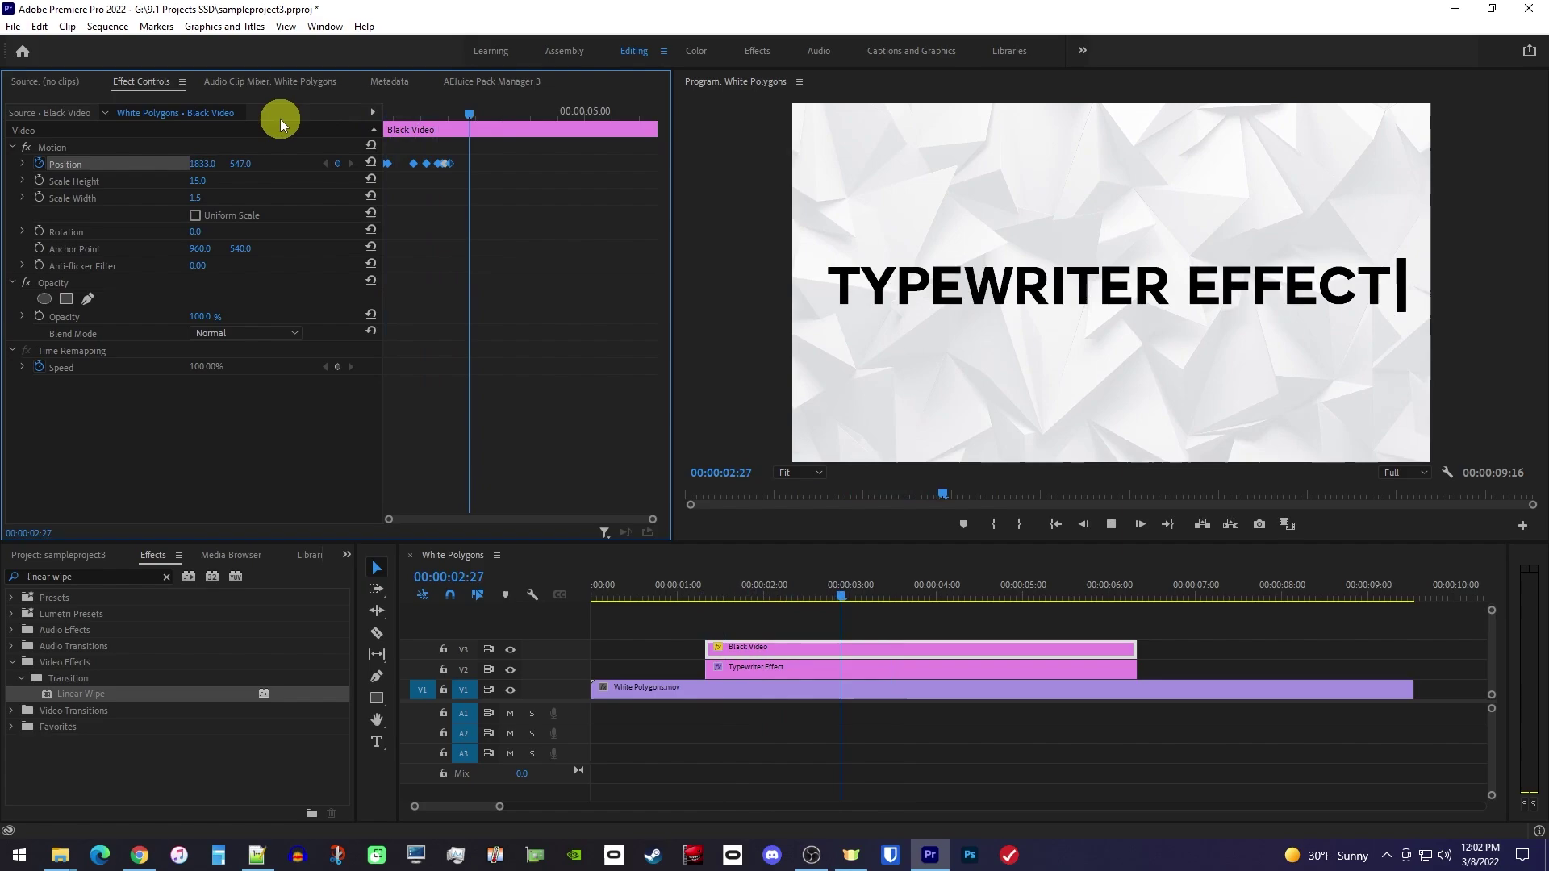
pyautogui.press('space')
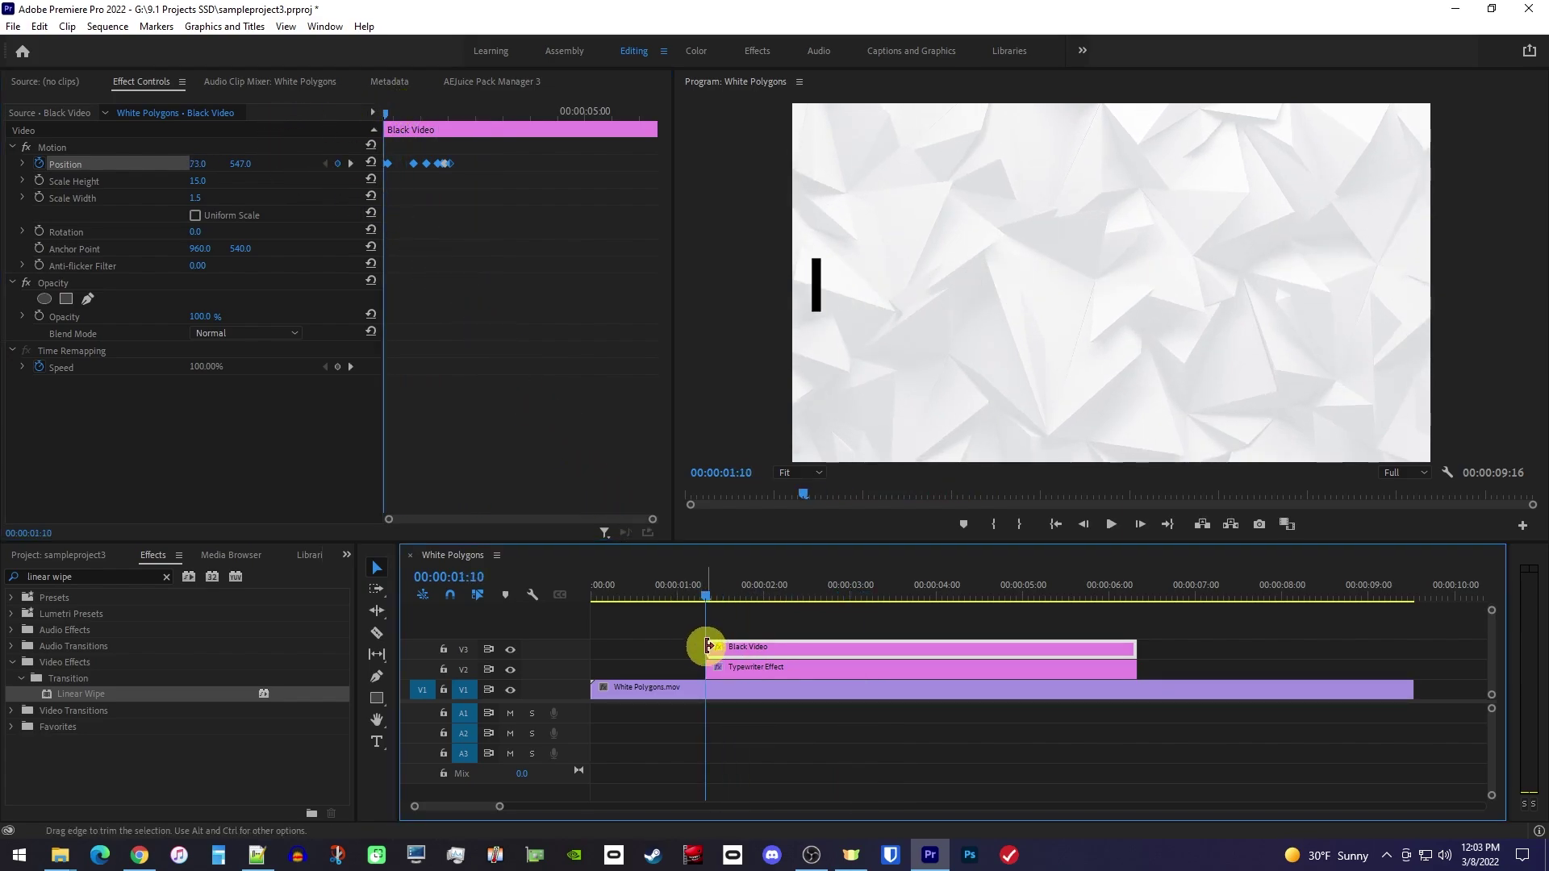
# Step: Extend the start of the Black Video clip to about 00:00:00:09 and split it at 00:00:01:10
pyautogui.moveTo(706, 645); pyautogui.dragTo(620, 646)
pyautogui.click(704, 595)
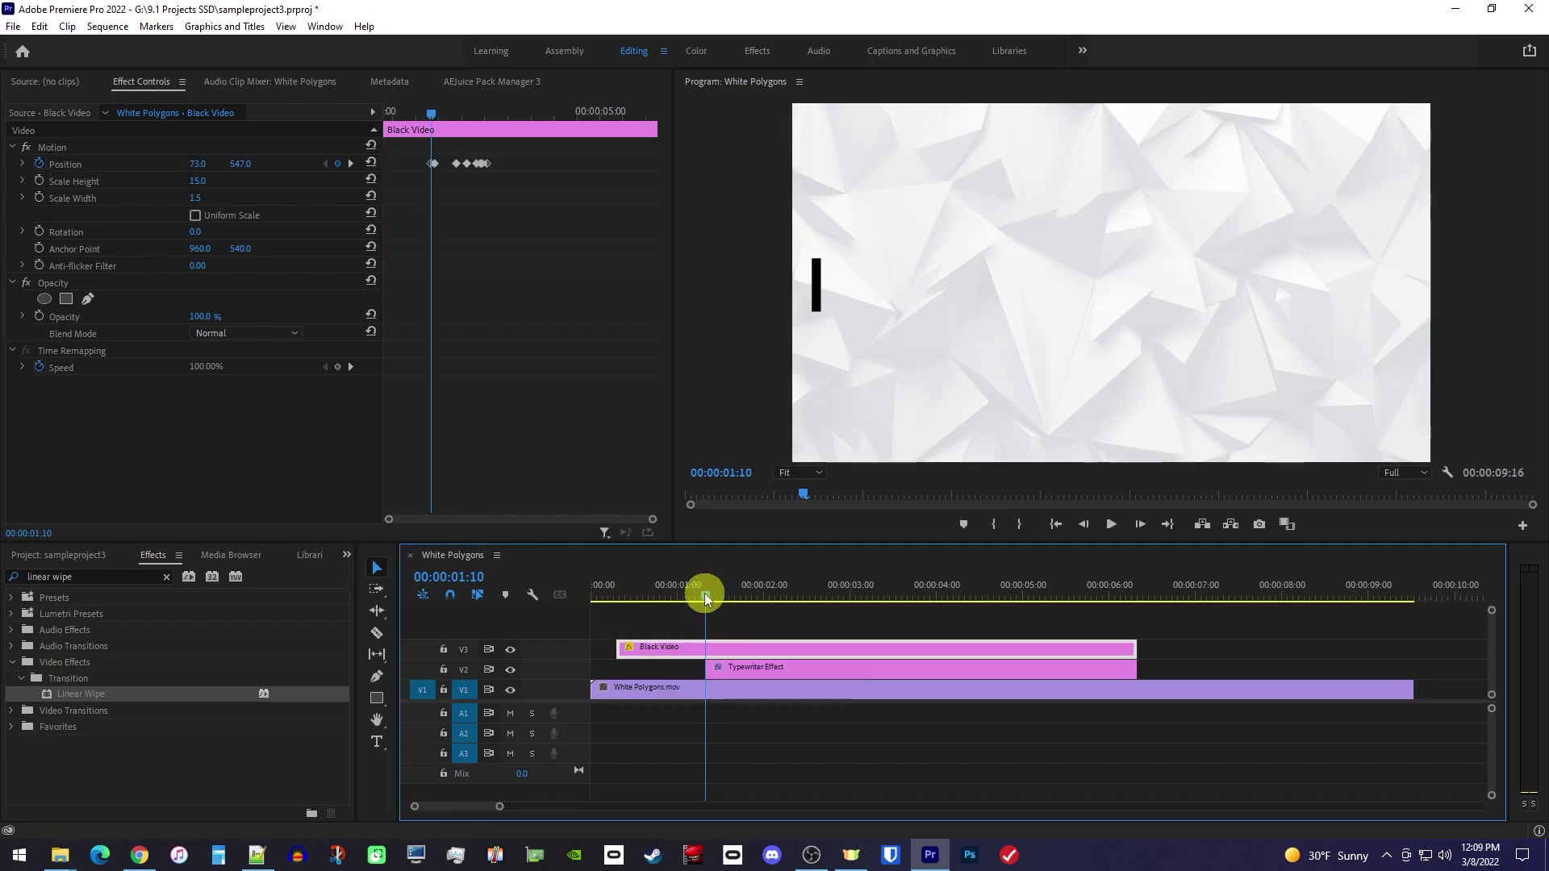
pyautogui.click(375, 635)
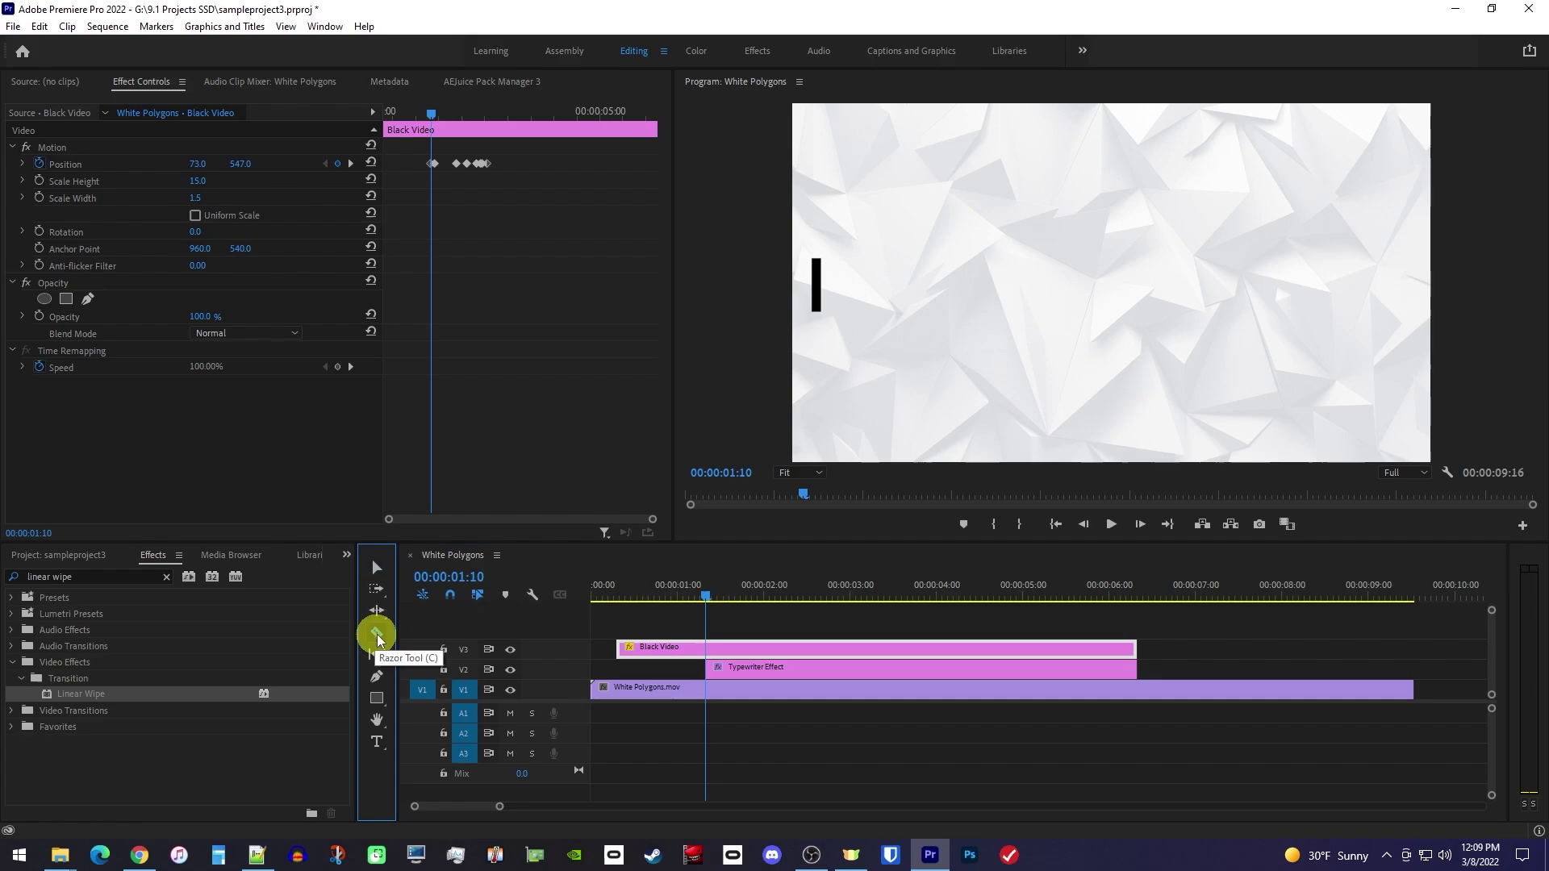
pyautogui.click(706, 647)
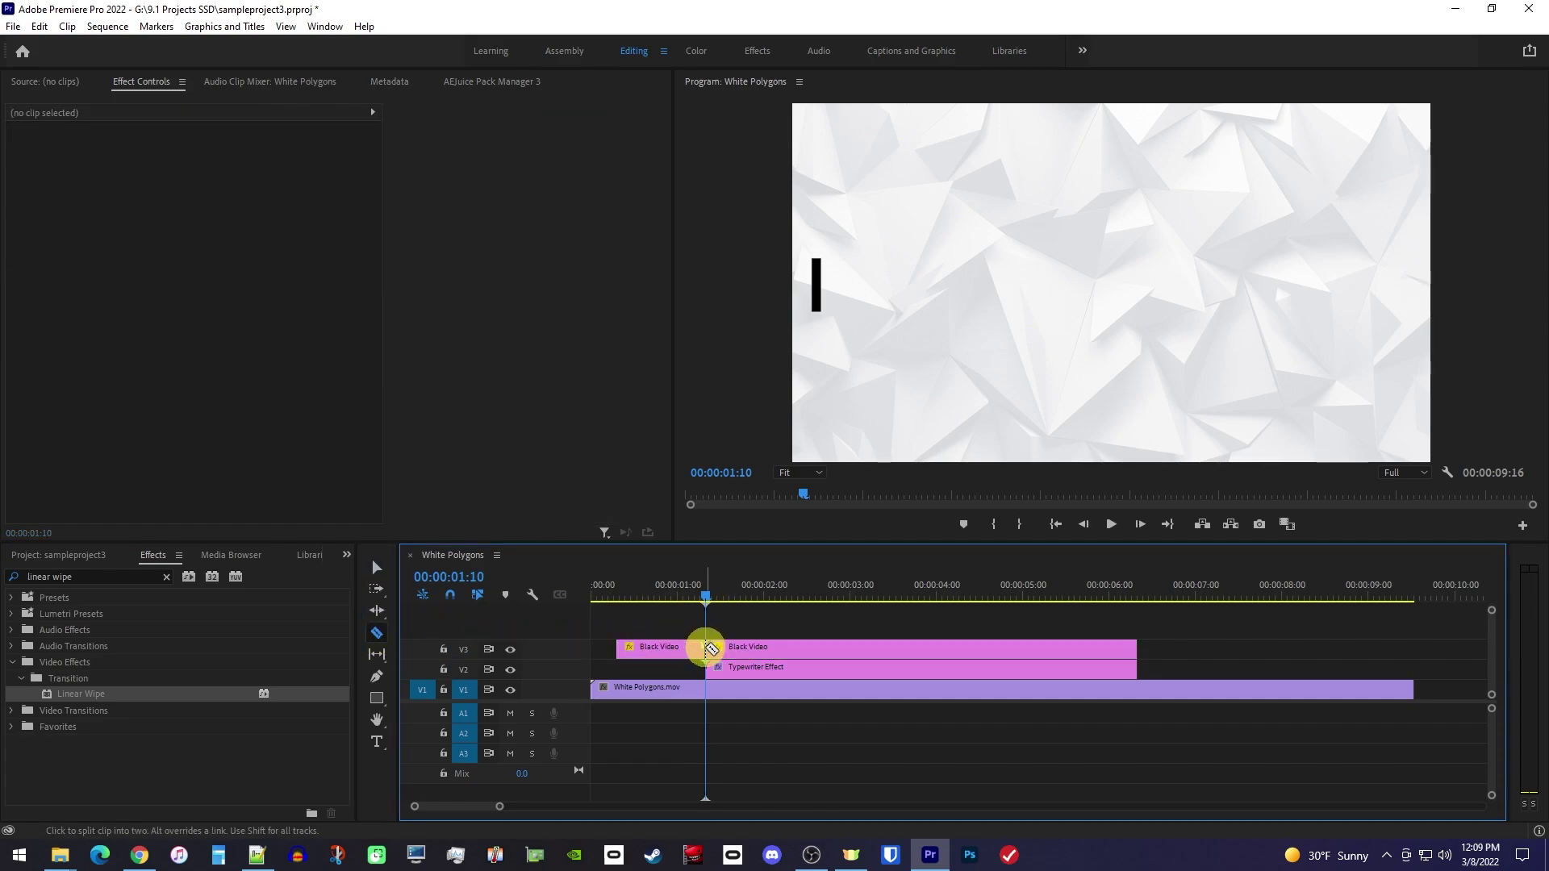
# Step: Split the extended Black Video part every four frames, working back from 00:00:01:10 to 00:00:00:12
pyautogui.press('Left')
pyautogui.press('Left')
pyautogui.press('Left')
pyautogui.press('Left')
pyautogui.click(693, 648)
pyautogui.press('Left')
pyautogui.press('Left')
pyautogui.press('Left')
pyautogui.press('Left')
pyautogui.click(681, 648)
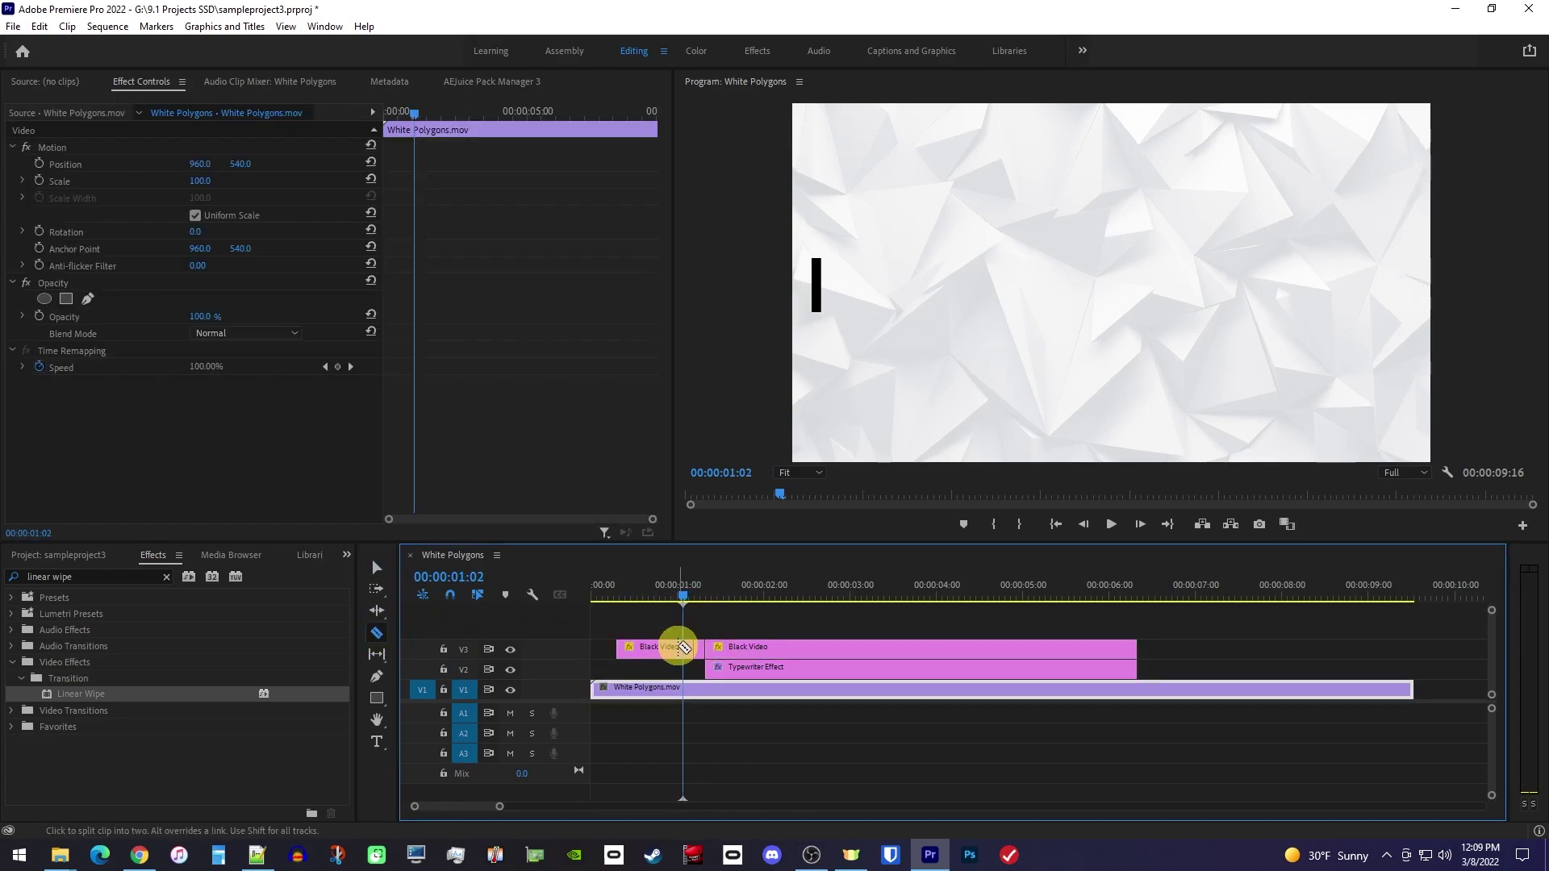
pyautogui.press('Left')
pyautogui.press('Left')
pyautogui.press('Left')
pyautogui.press('Left')
pyautogui.press('Left')
pyautogui.click(669, 648)
pyautogui.click(659, 645)
pyautogui.click(648, 645)
pyautogui.click(637, 646)
pyautogui.click(628, 645)
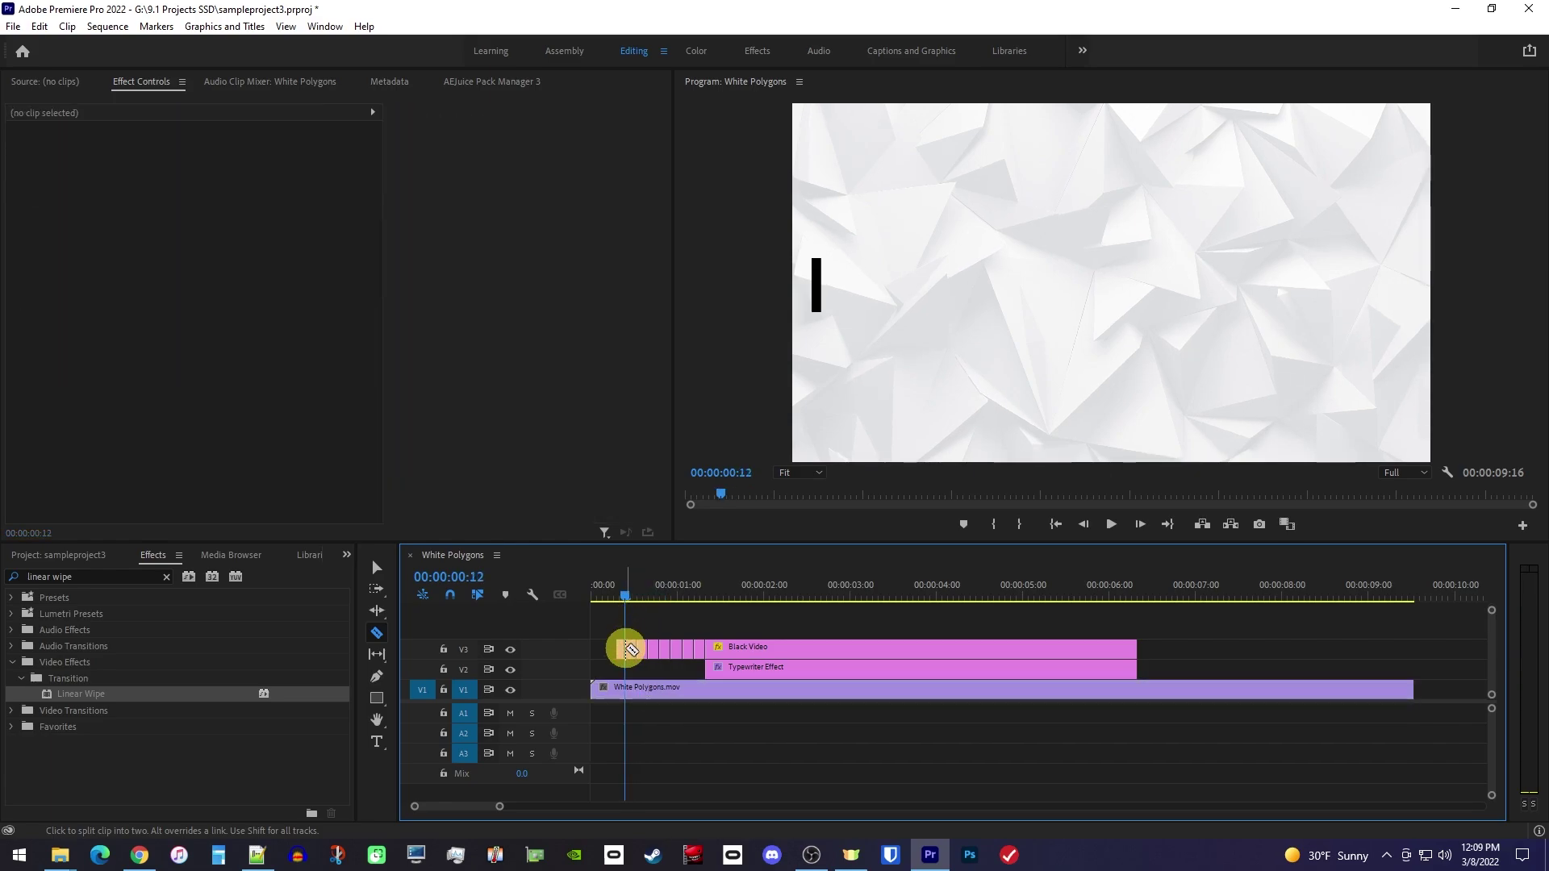
# Step: Delete every other short Black Video piece before the title and the leftover first piece, and play the blinking cursor
pyautogui.click(699, 648)
pyautogui.press('Delete')
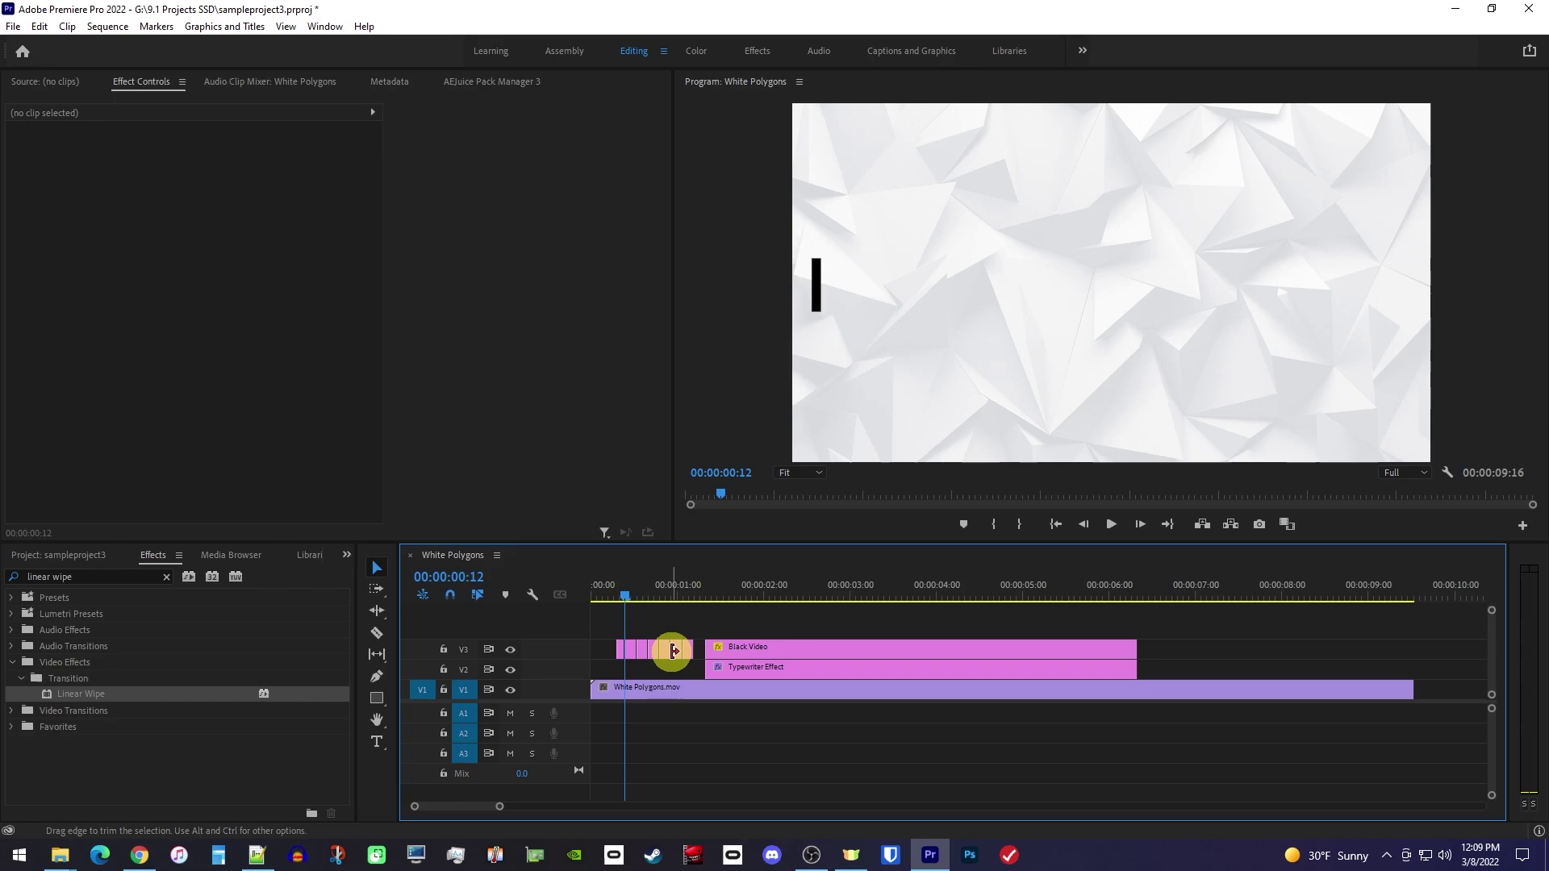
pyautogui.click(675, 651)
pyautogui.press('Delete')
pyautogui.click(652, 652)
pyautogui.press('Delete')
pyautogui.click(628, 651)
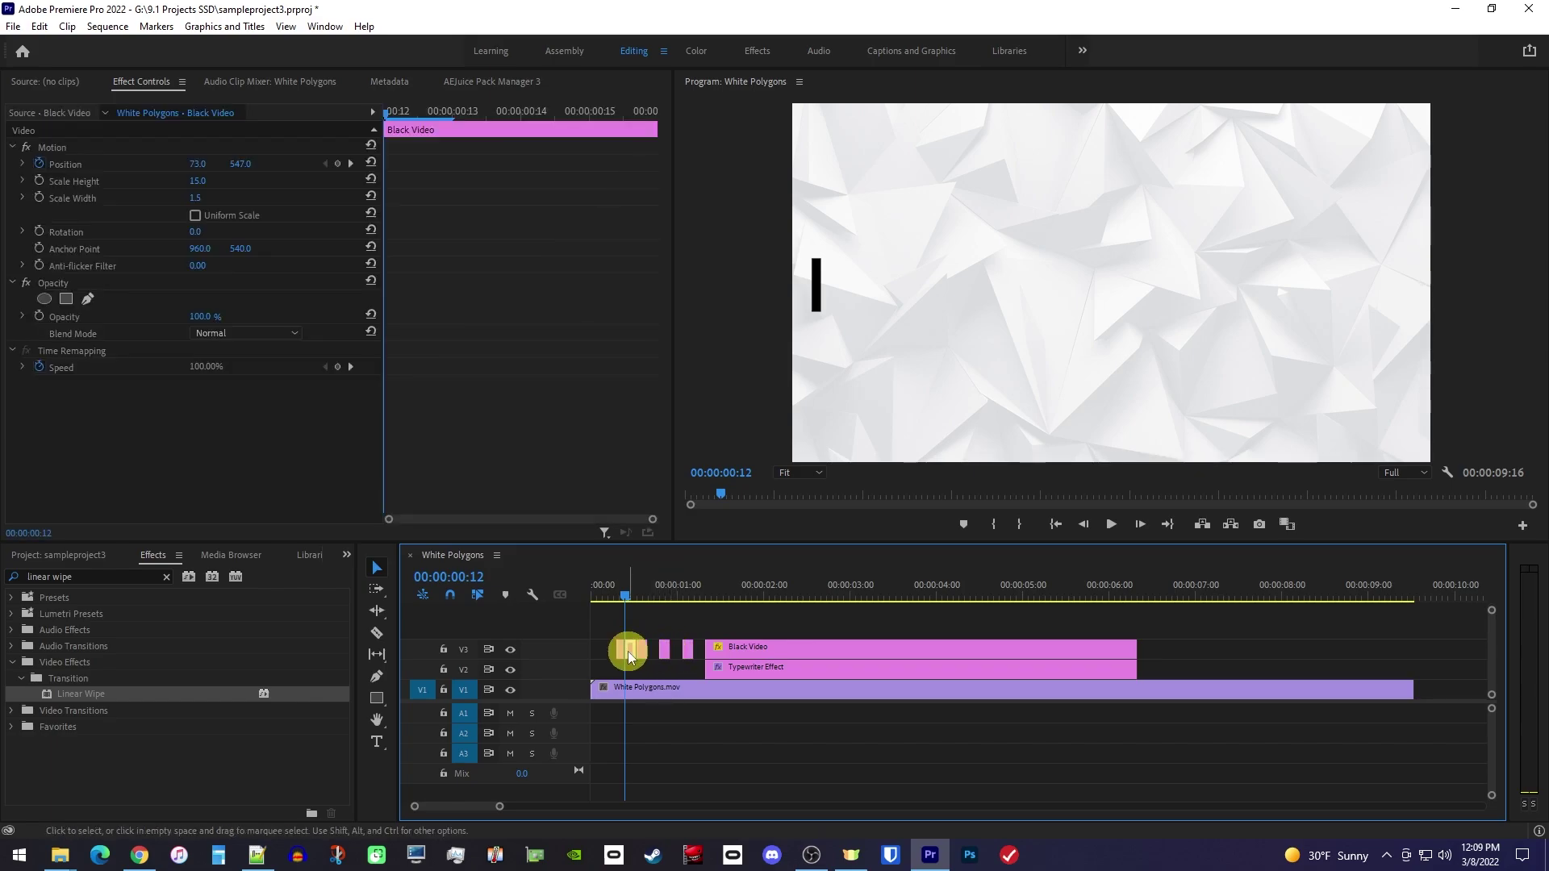
pyautogui.press('Delete')
pyautogui.moveTo(631, 665); pyautogui.dragTo(603, 634)
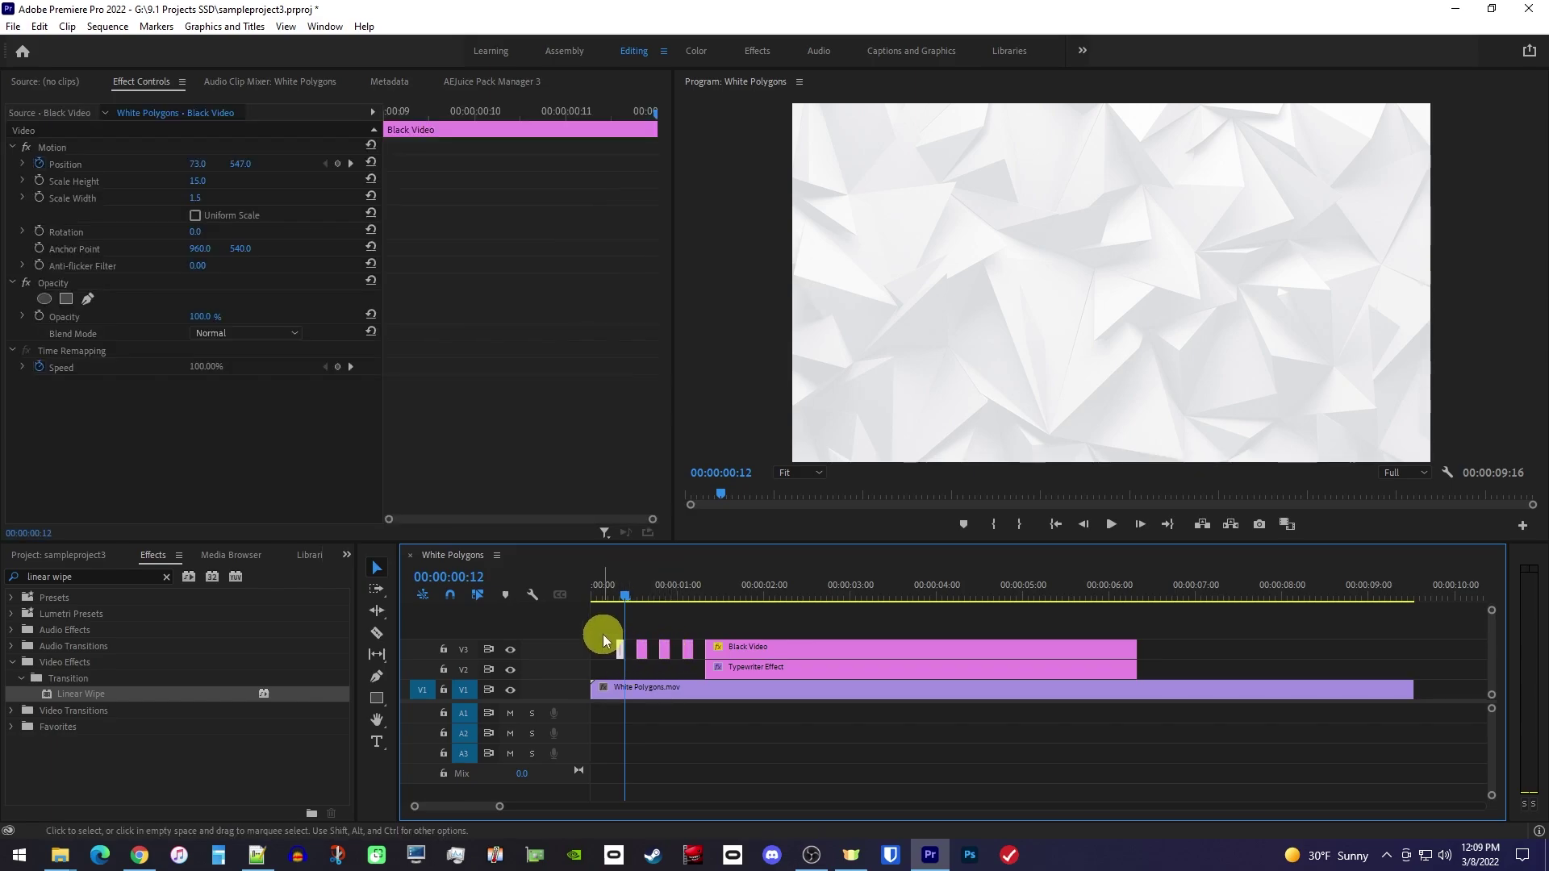
pyautogui.press('Delete')
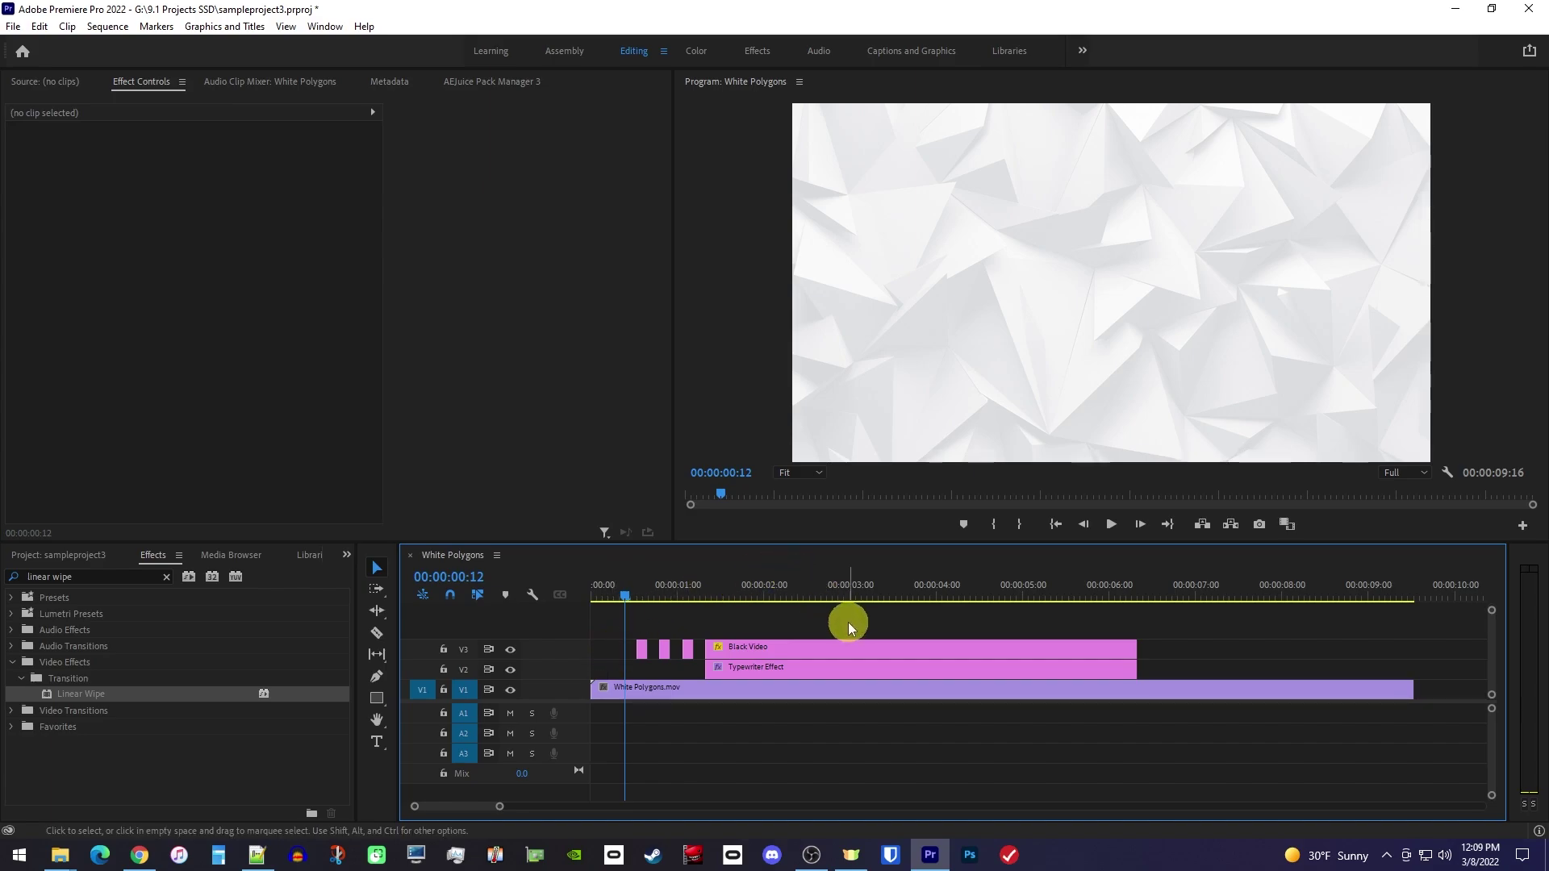
pyautogui.press('space')
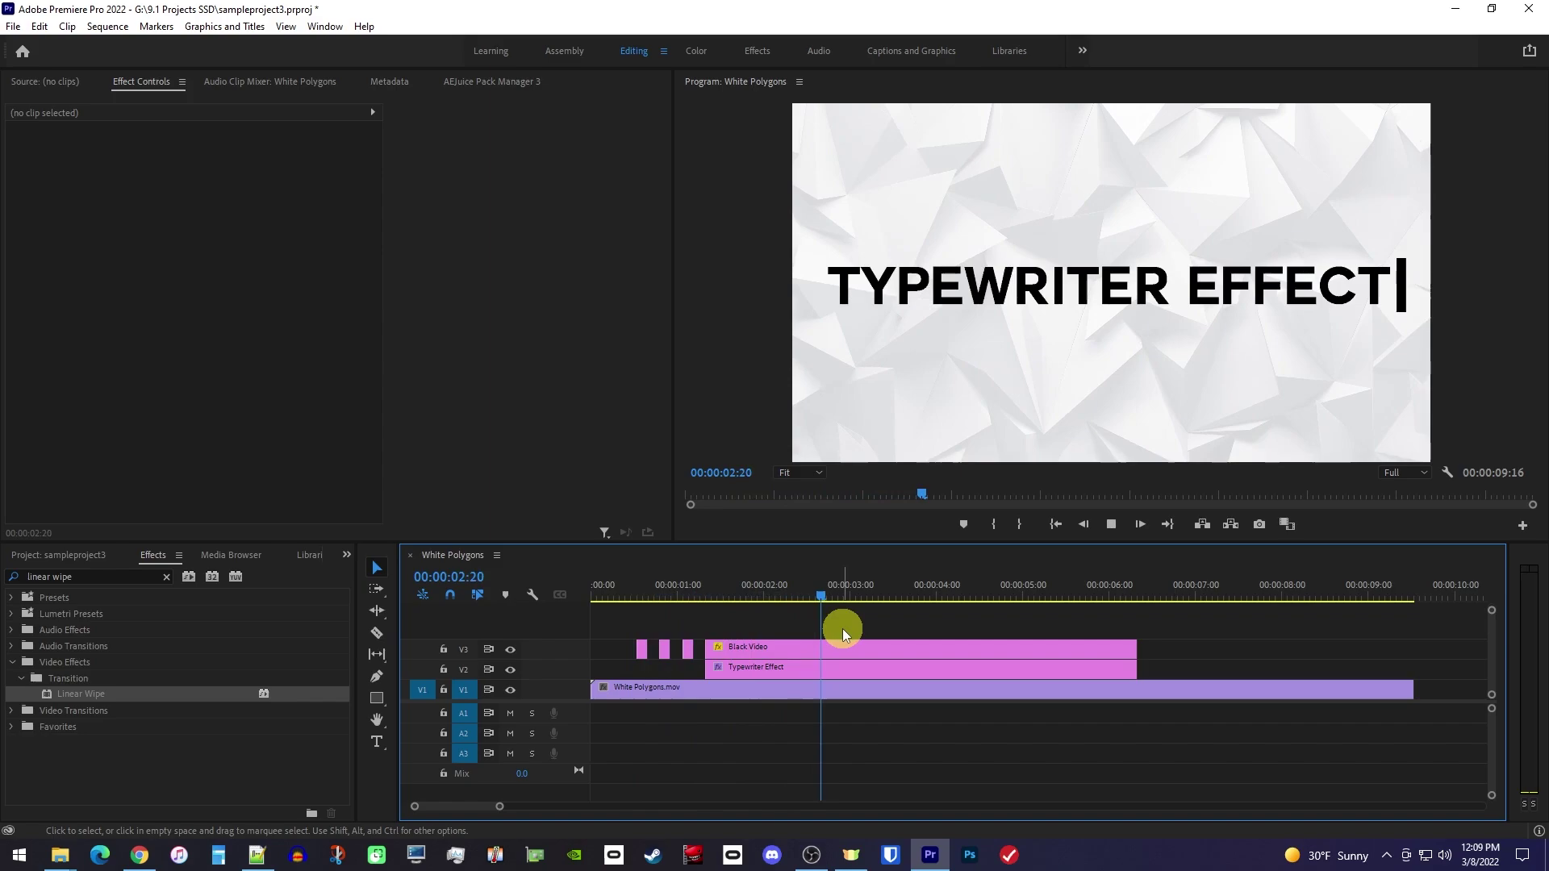
pyautogui.press('space')
# Step: Split the main Black Video clip at 00:00:02:18 and every four frames from there up to 00:00:03:12
pyautogui.press('d')
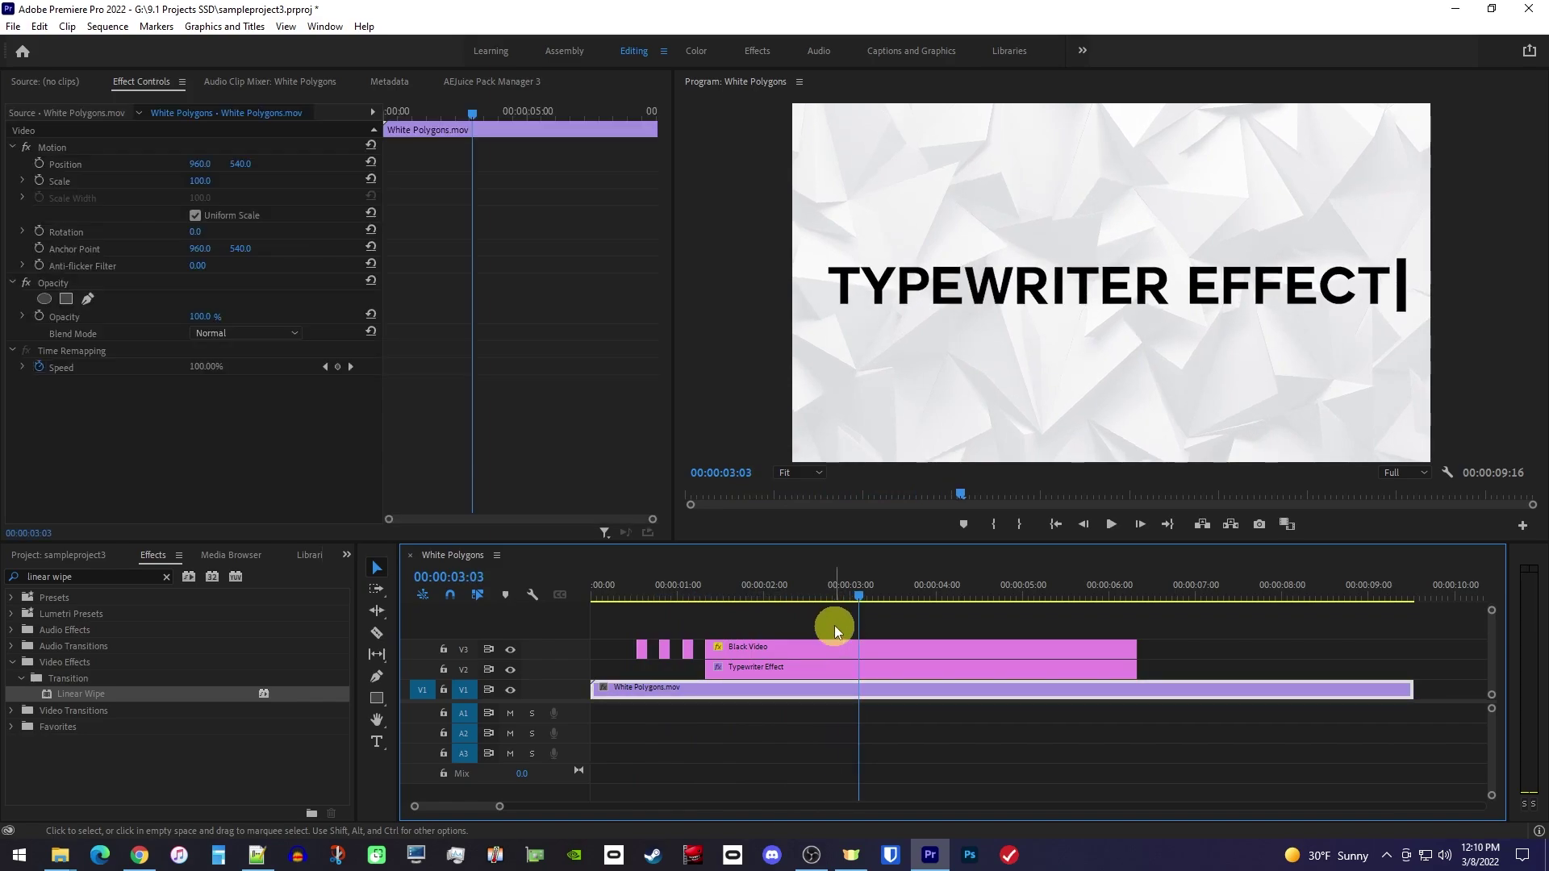
pyautogui.click(854, 597)
pyautogui.moveTo(854, 597); pyautogui.dragTo(814, 605)
pyautogui.press('c')
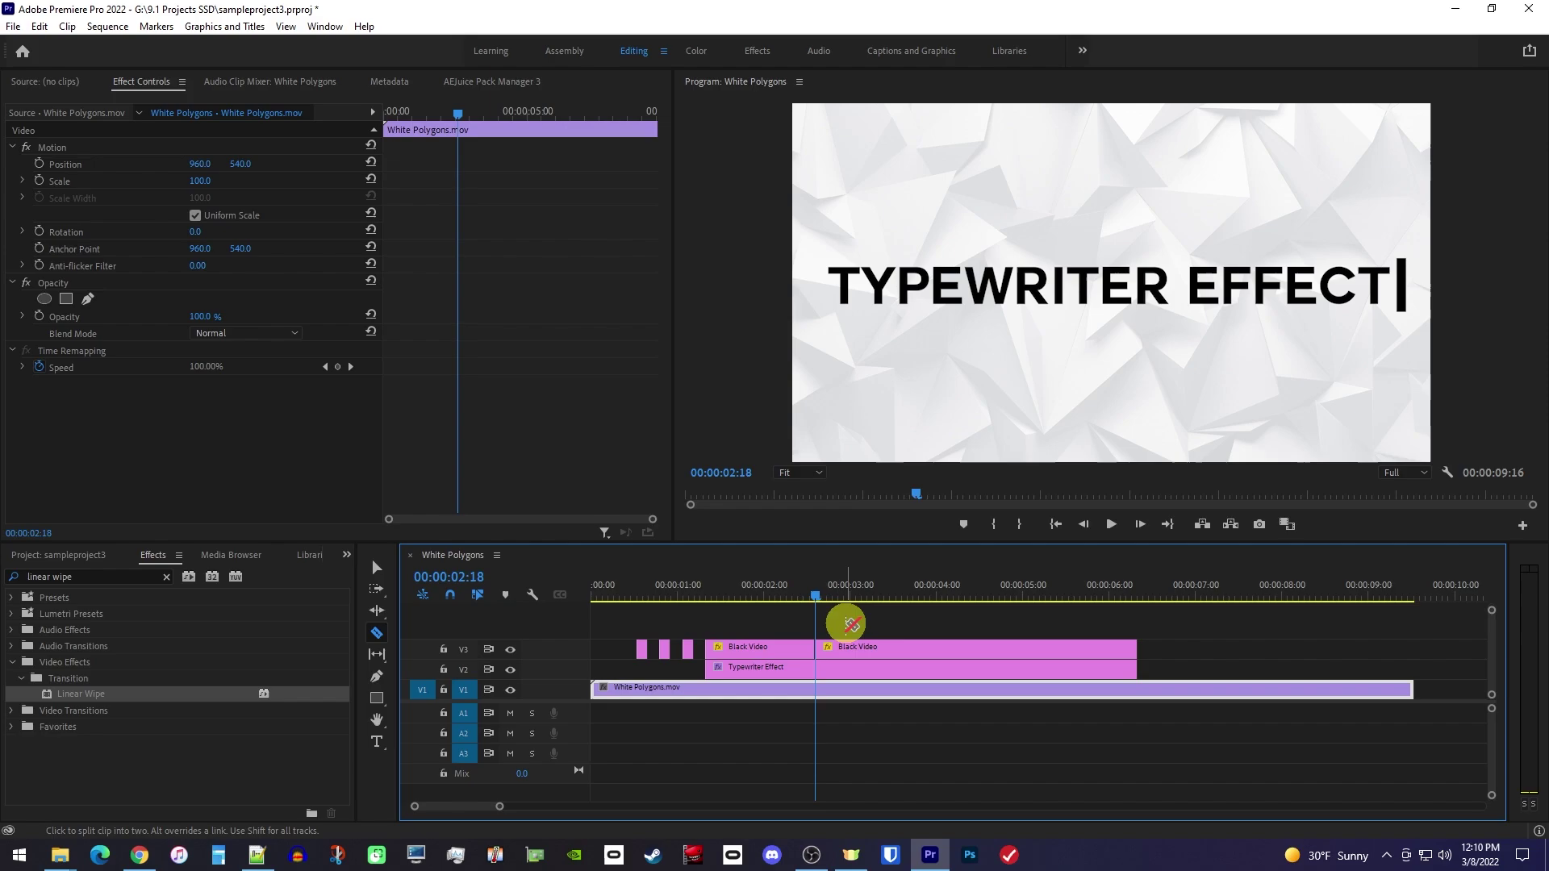
pyautogui.press('Right')
pyautogui.press('Right')
pyautogui.press('Right')
pyautogui.press('Right')
pyautogui.click(826, 649)
pyautogui.press('Right')
pyautogui.press('Right')
pyautogui.press('Right')
pyautogui.press('Right')
pyautogui.click(838, 649)
pyautogui.press('Right')
pyautogui.press('Right')
pyautogui.press('Right')
pyautogui.press('Right')
pyautogui.click(850, 650)
pyautogui.press('Right')
pyautogui.press('Right')
pyautogui.press('Right')
pyautogui.press('Right')
pyautogui.press('Right')
pyautogui.press('Right')
pyautogui.press('Right')
pyautogui.press('Right')
pyautogui.hotkey('ctrl', 'k')
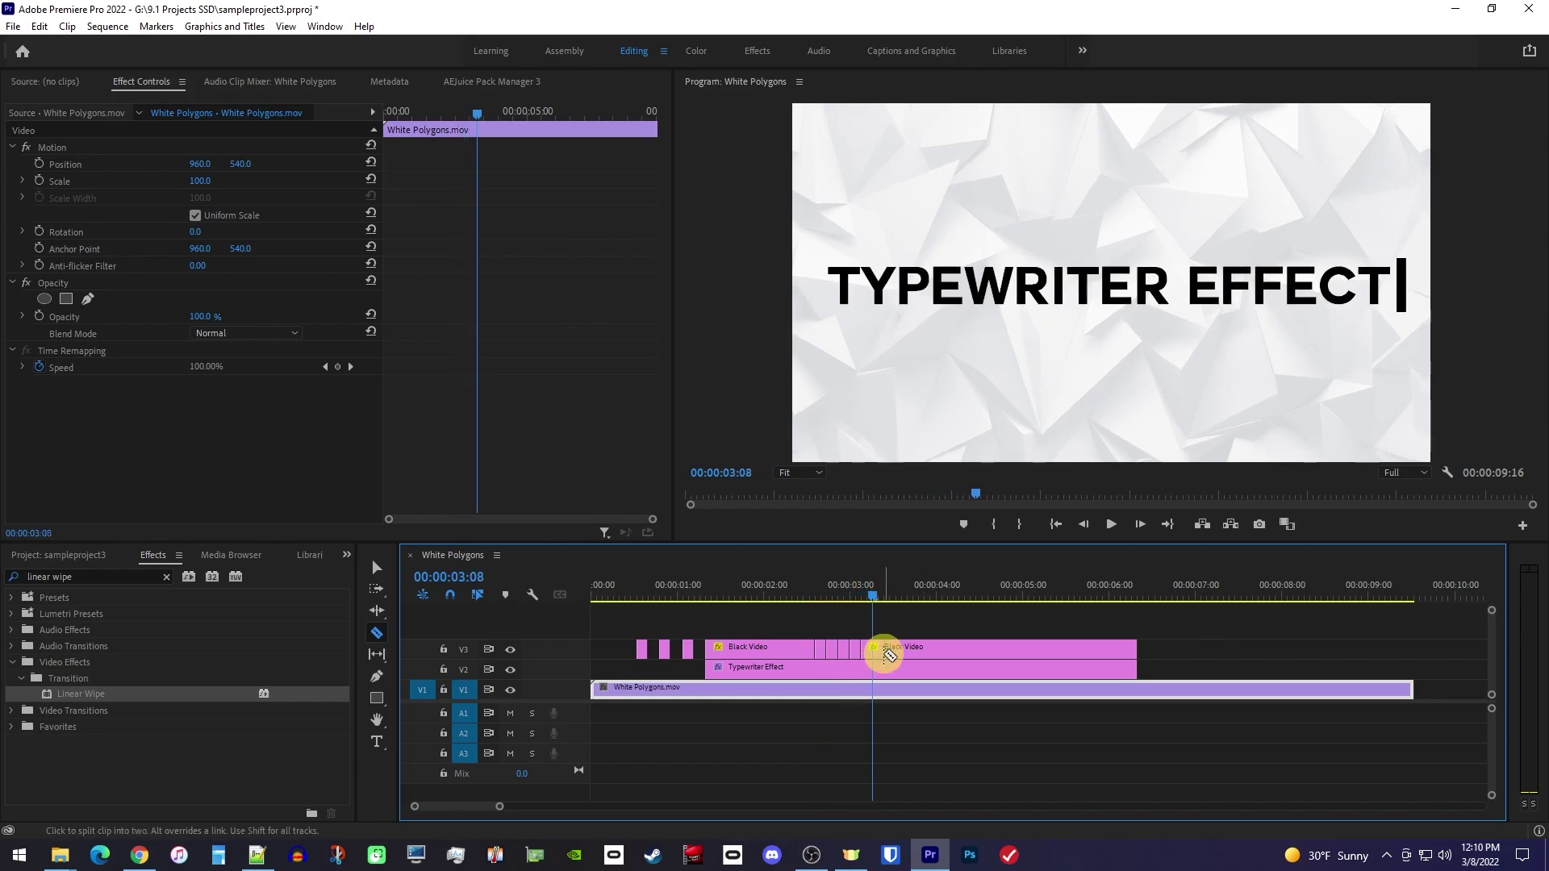
pyautogui.press('Right')
pyautogui.press('Right')
pyautogui.press('Right')
pyautogui.press('Right')
pyautogui.hotkey('ctrl', 'k')
# Step: Delete the Black Video remainder after 00:00:03:12 and every other short piece from 00:00:02:18, and play the whole effect
pyautogui.press('v')
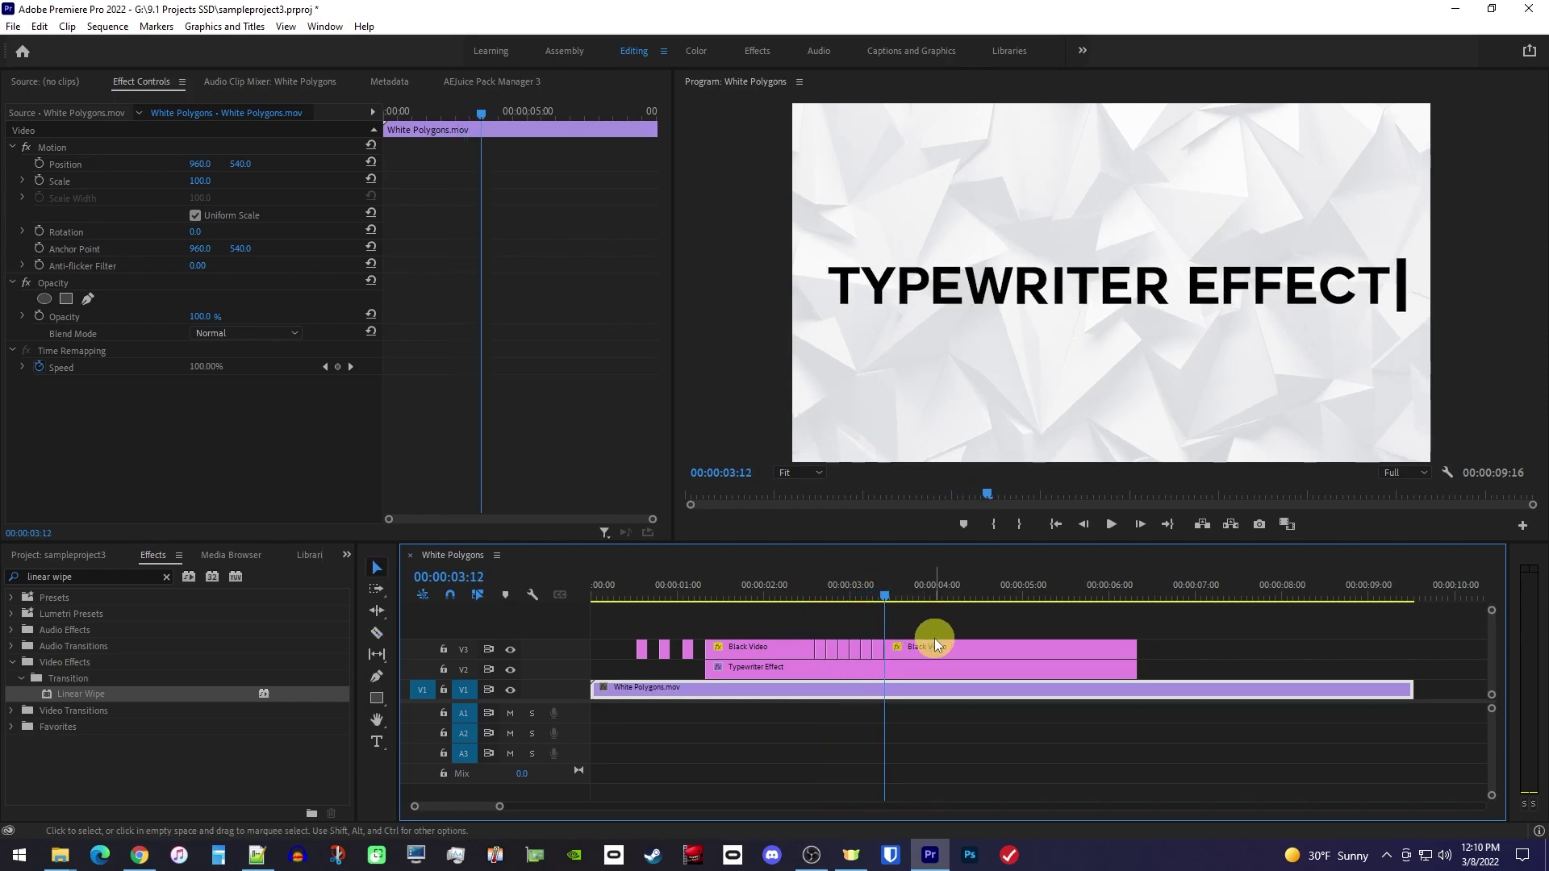
pyautogui.click(936, 652)
pyautogui.press('Delete')
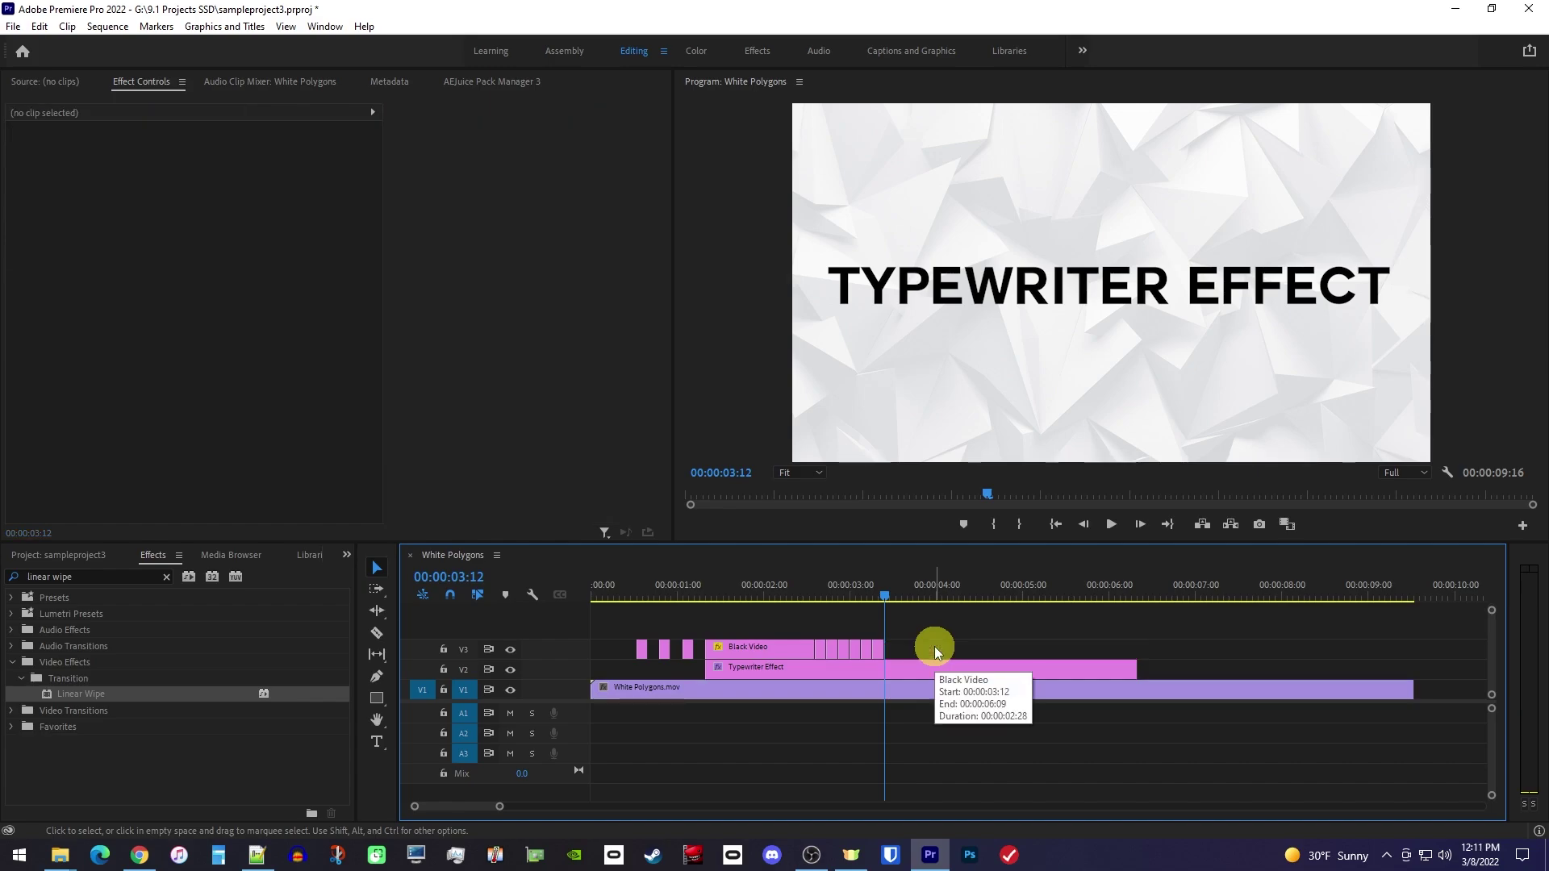
pyautogui.click(823, 650)
pyautogui.press('Delete')
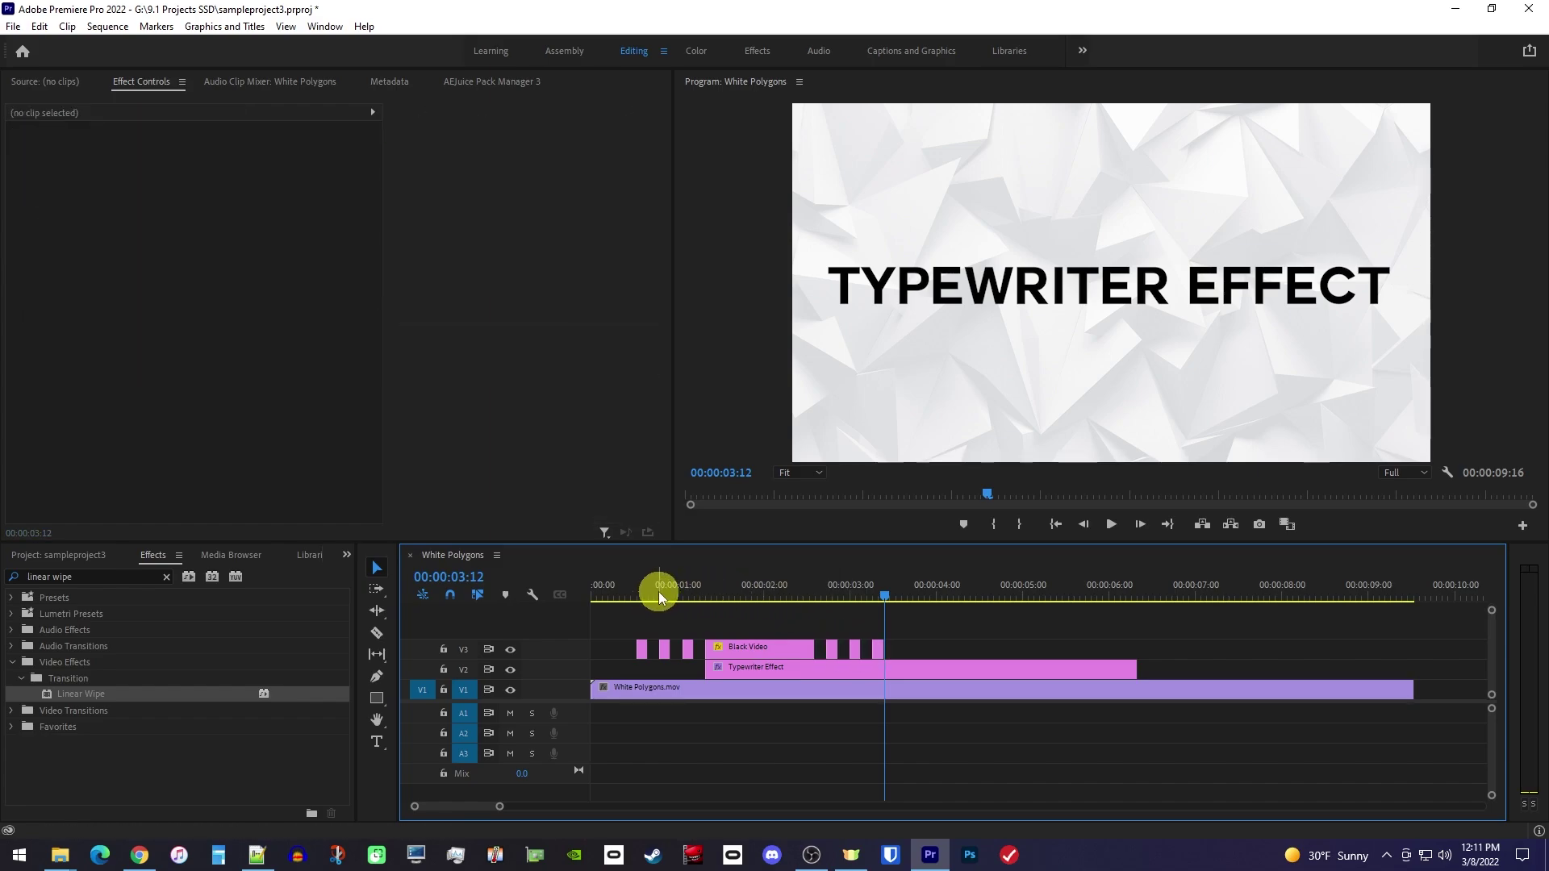
pyautogui.click(627, 581)
pyautogui.press('space')
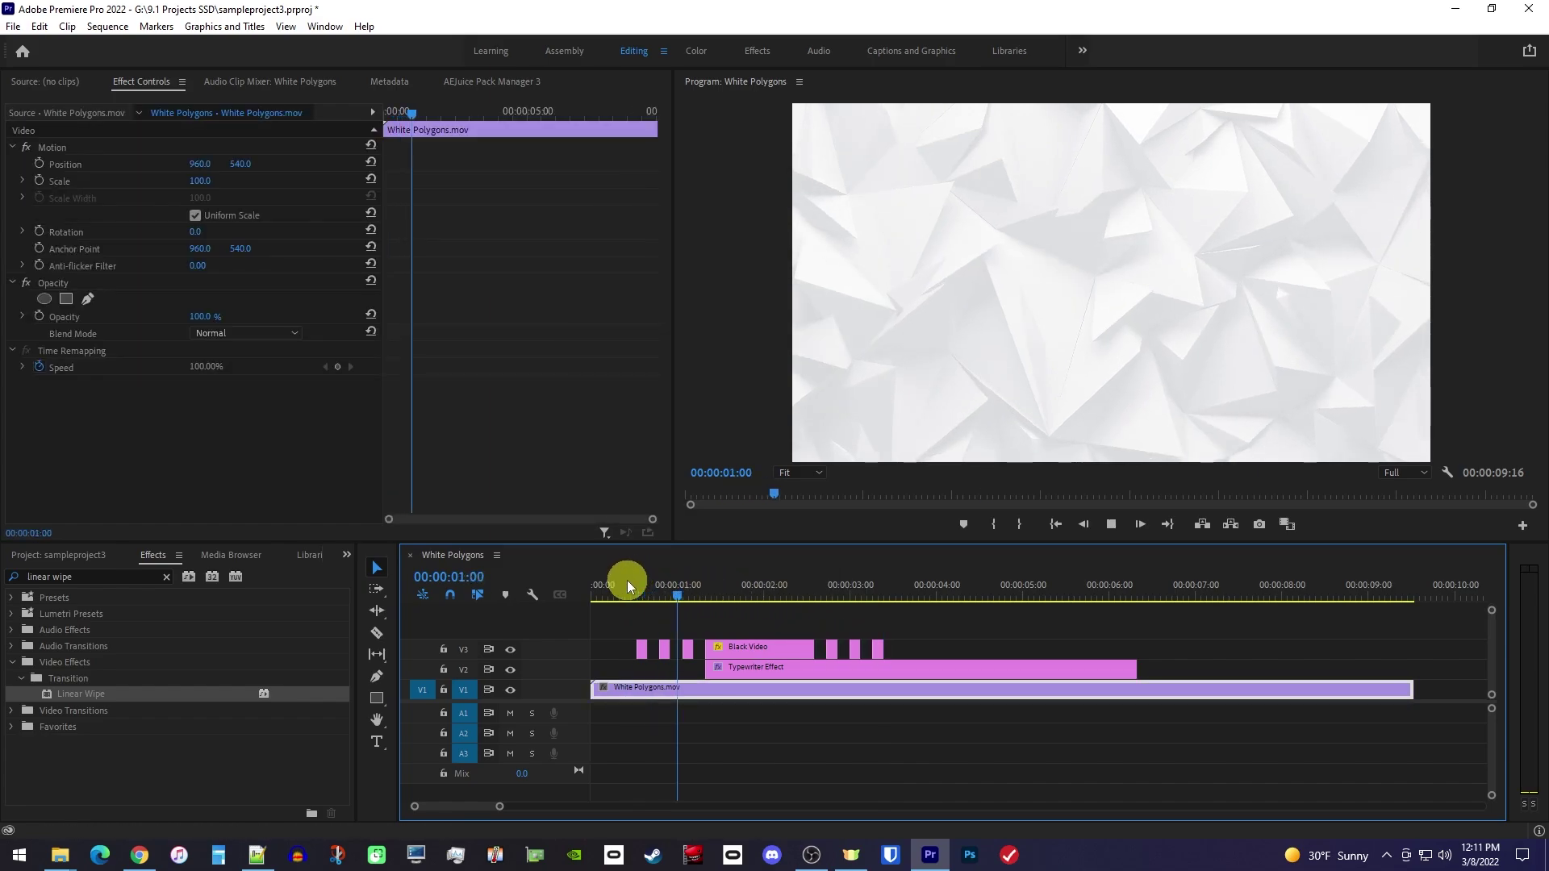